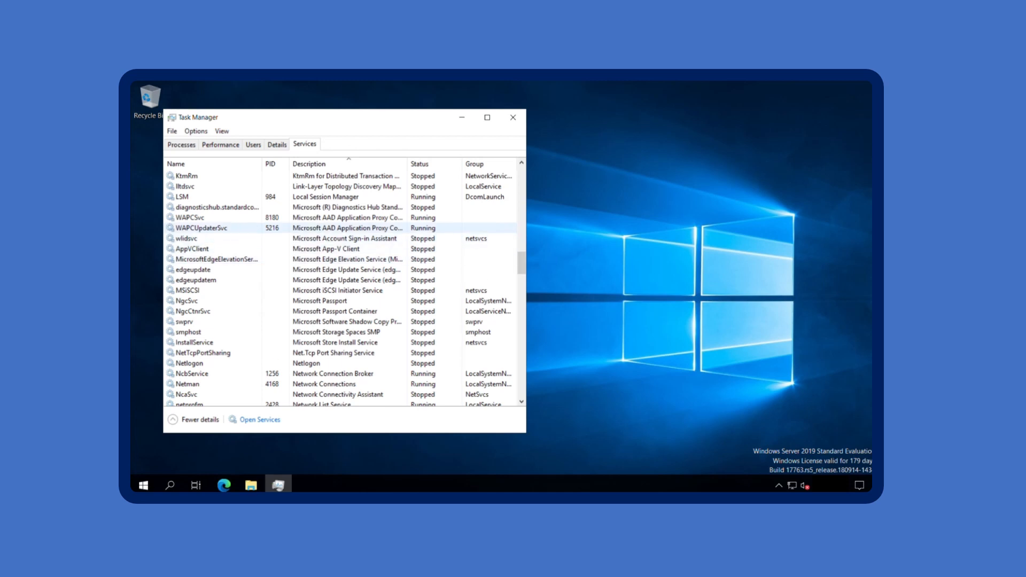
- Widen the Description column of the services list to read the Microsoft AAD Application Proxy Connector entries, and close Task Manager
drag(408, 163, 464, 164)
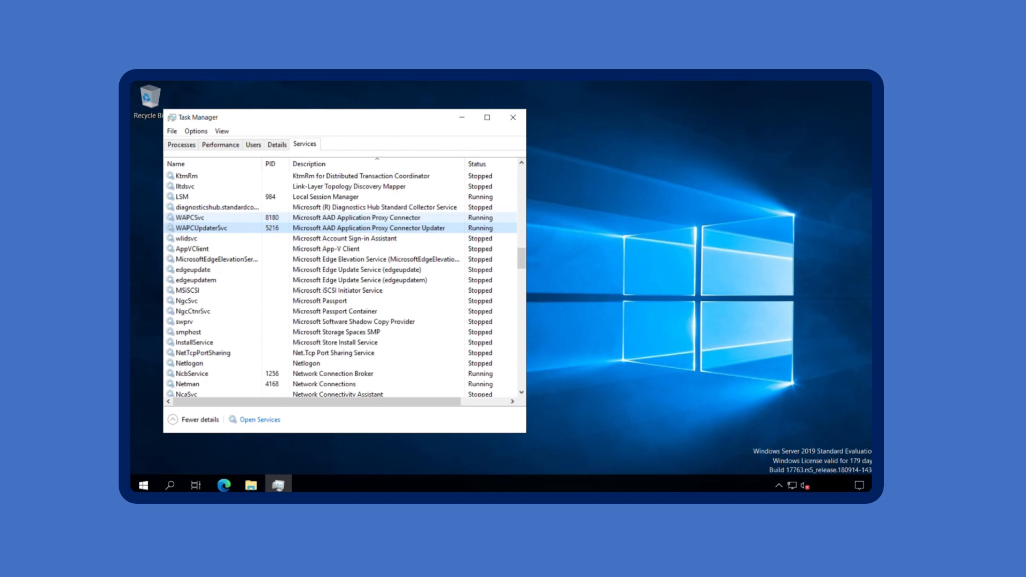
key(Page_Up)
key(alt+F4)
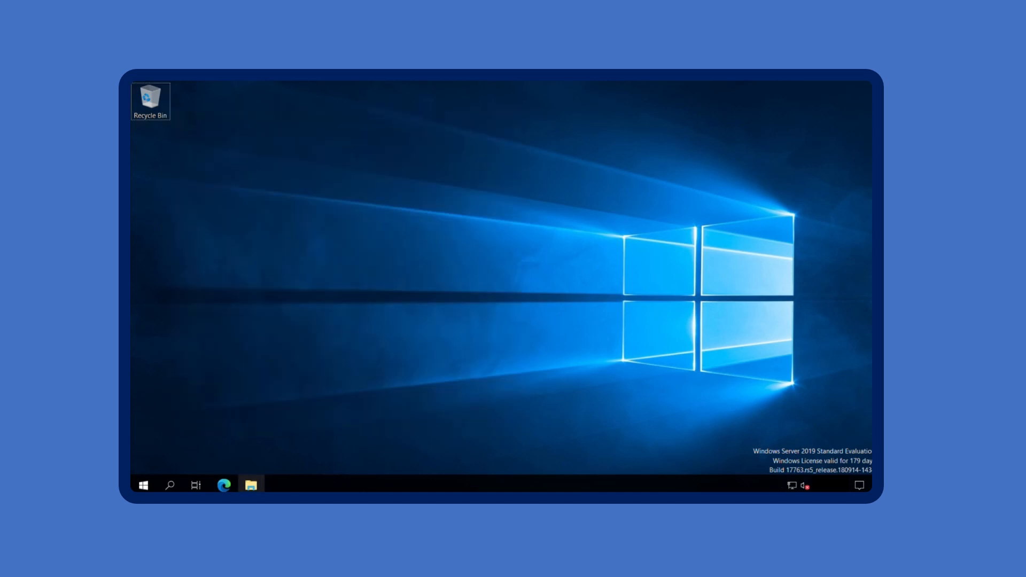
- In File Explorer, open the text file File 1 from C:\Files\Folder 1 to check its contents, and close it
click(251, 484)
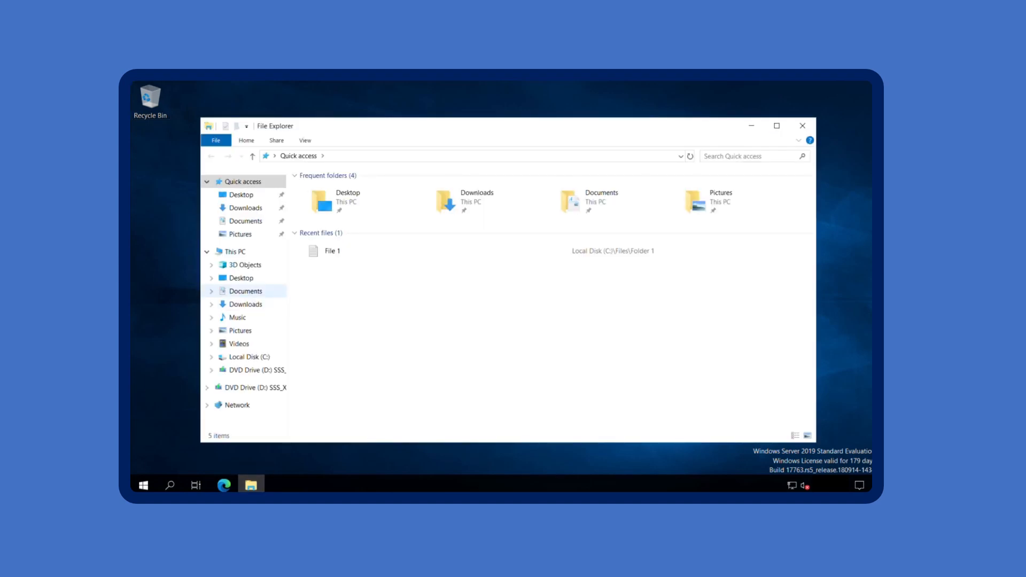
click(249, 357)
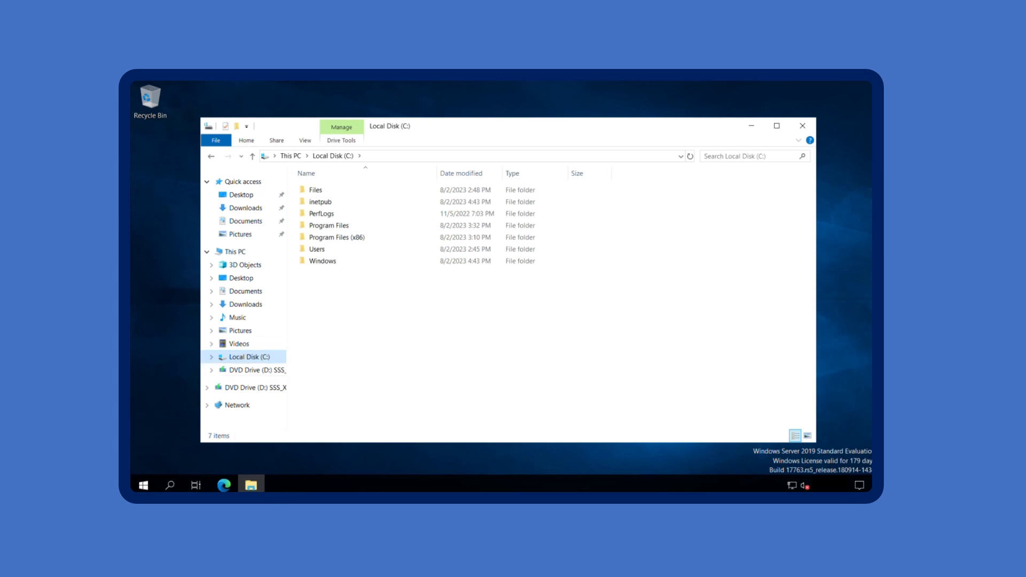
double_click(316, 190)
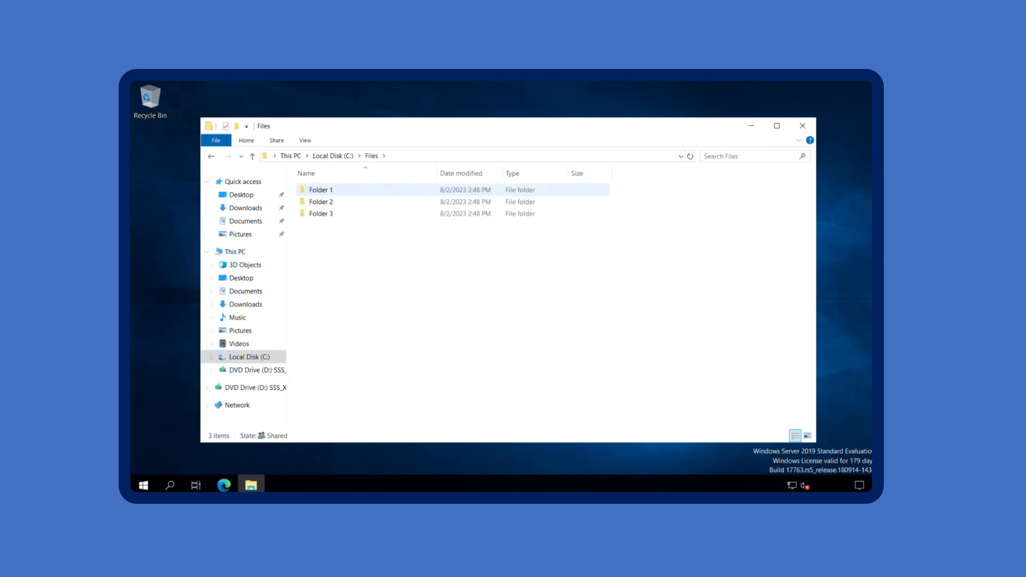
double_click(315, 190)
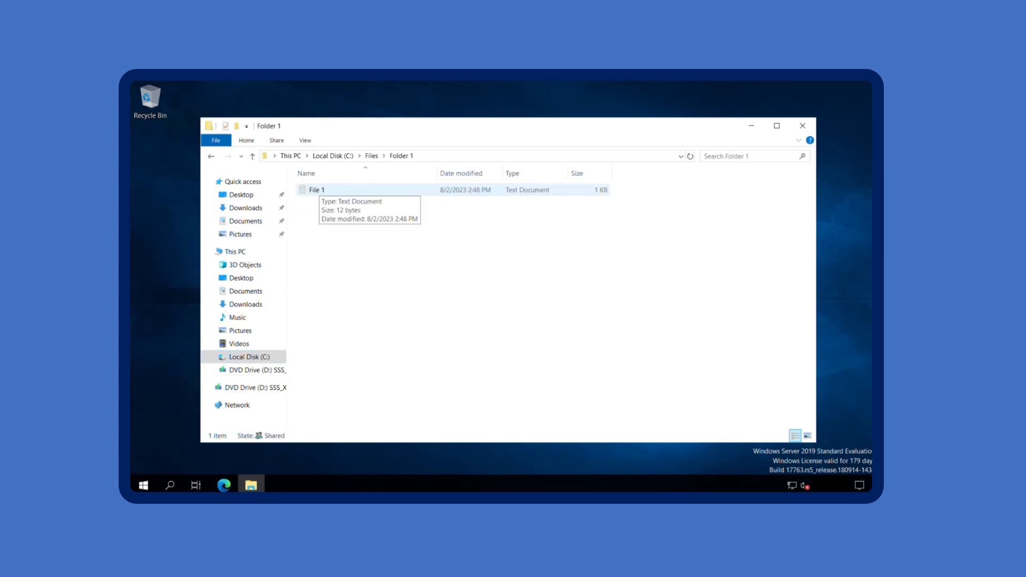
double_click(316, 190)
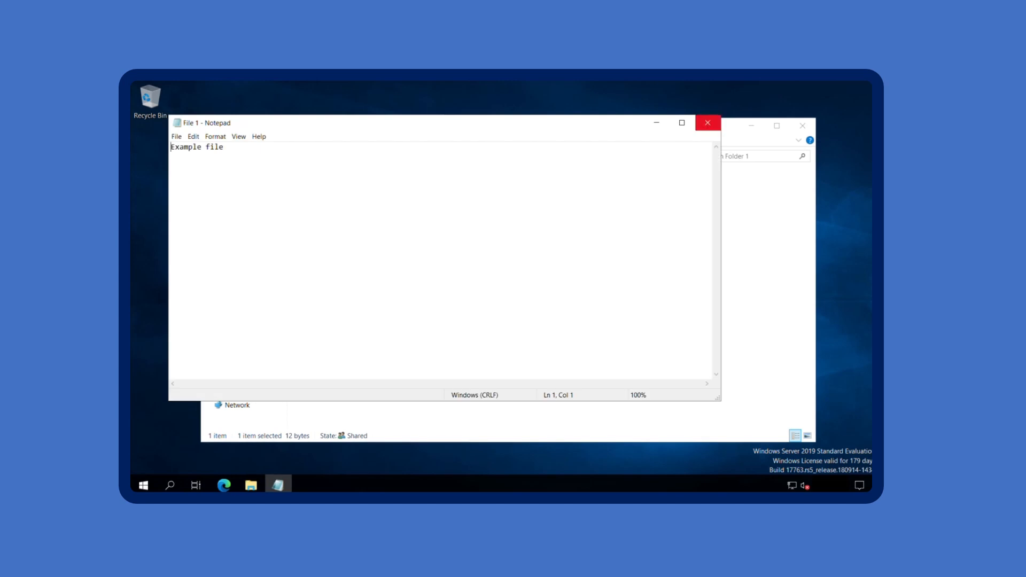
click(708, 122)
- Return to Local Disk (C:) and view the sharing properties of the Files folder
click(249, 357)
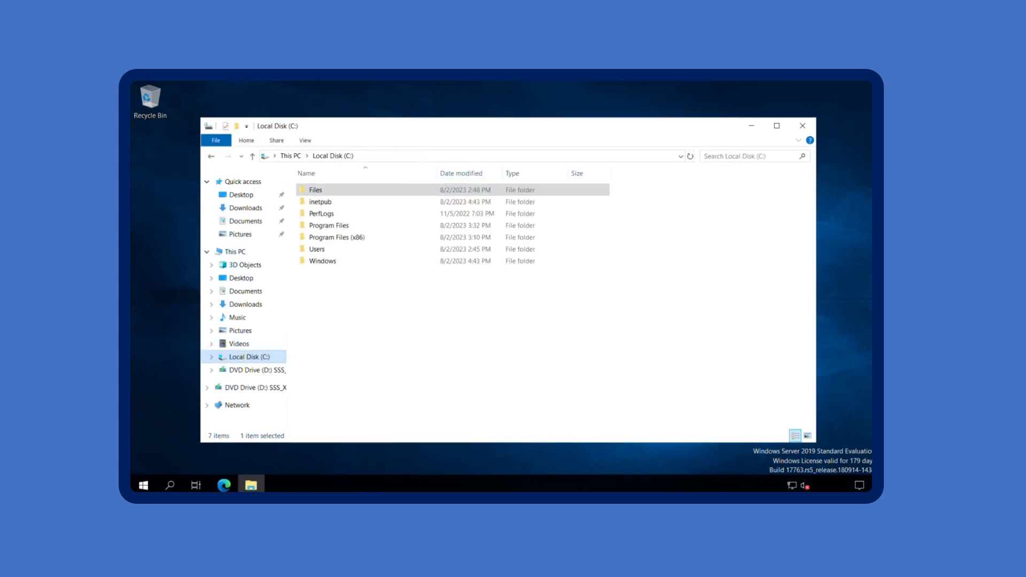
right_click(316, 189)
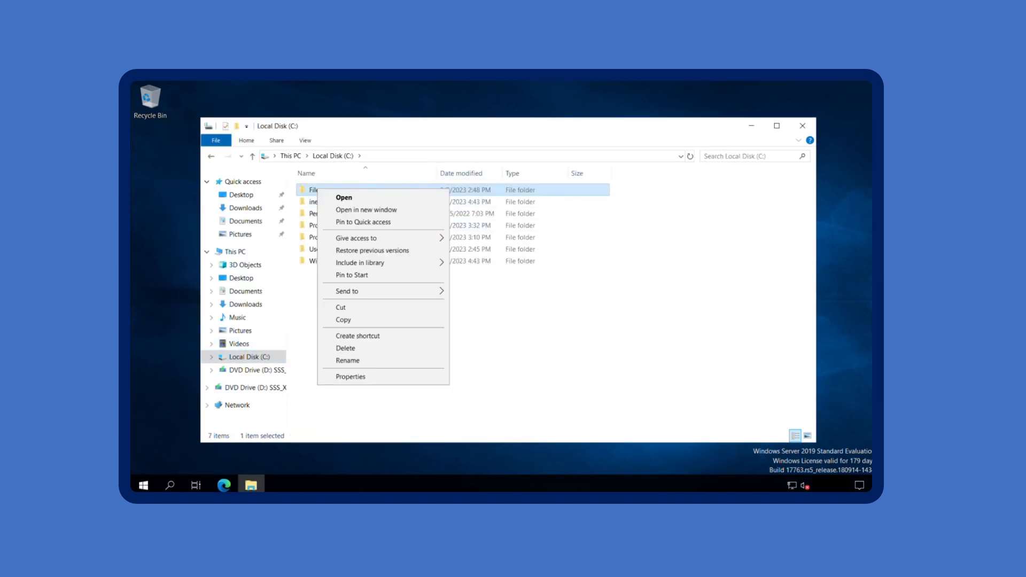
click(352, 377)
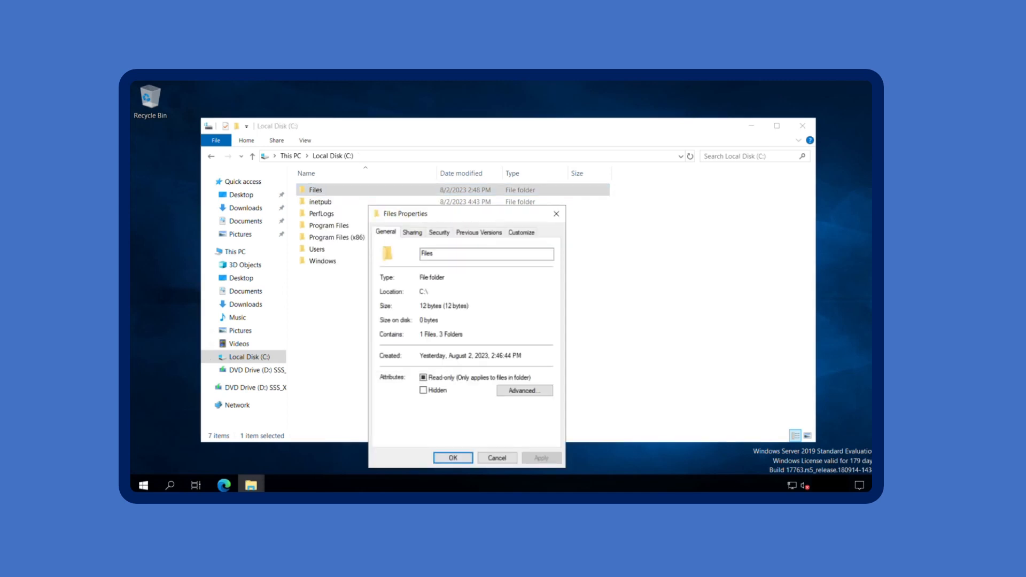
click(412, 233)
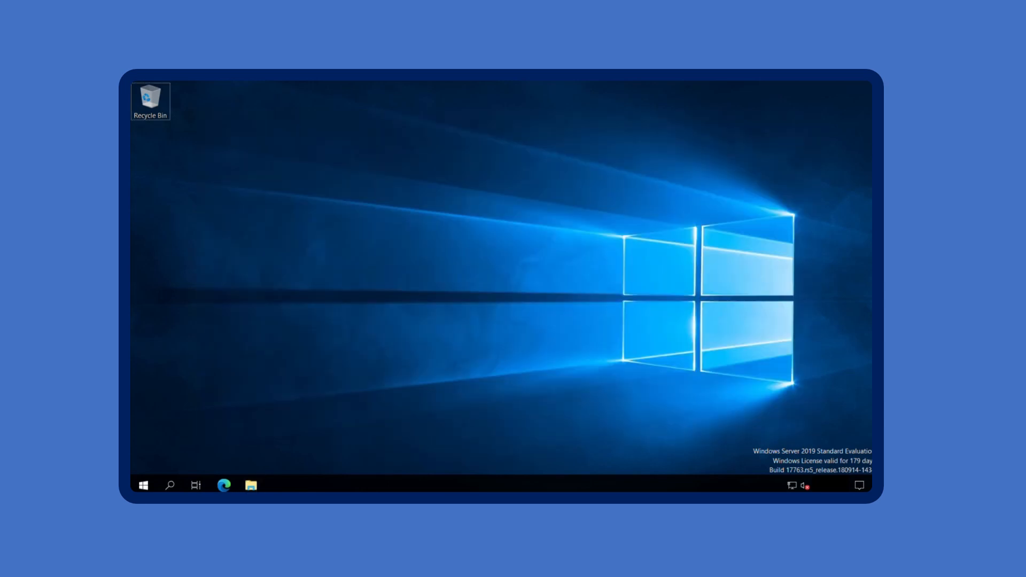
- Launch Microsoft Edge and load the IIS Windows Server page from the favorites
click(224, 485)
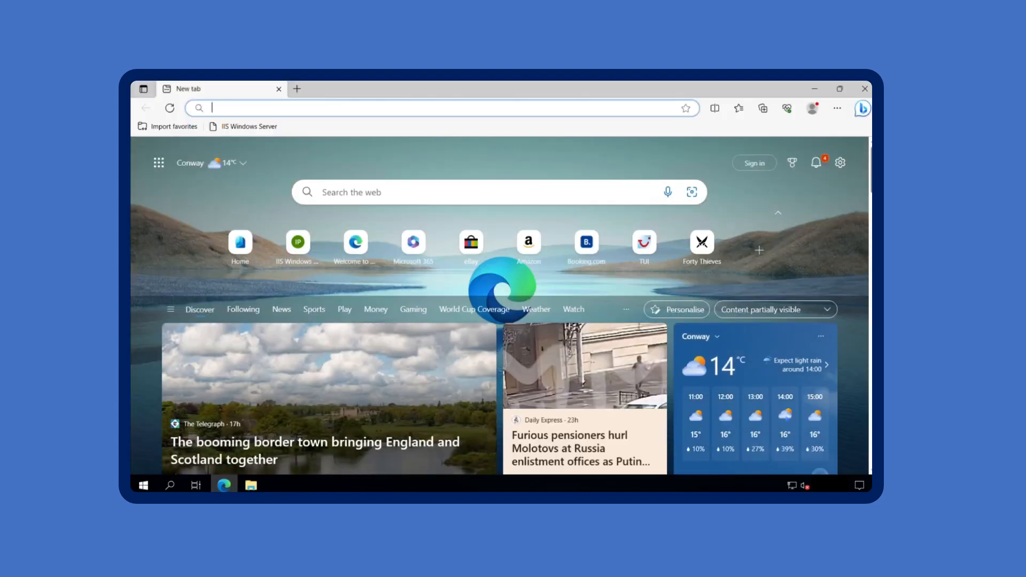
click(739, 108)
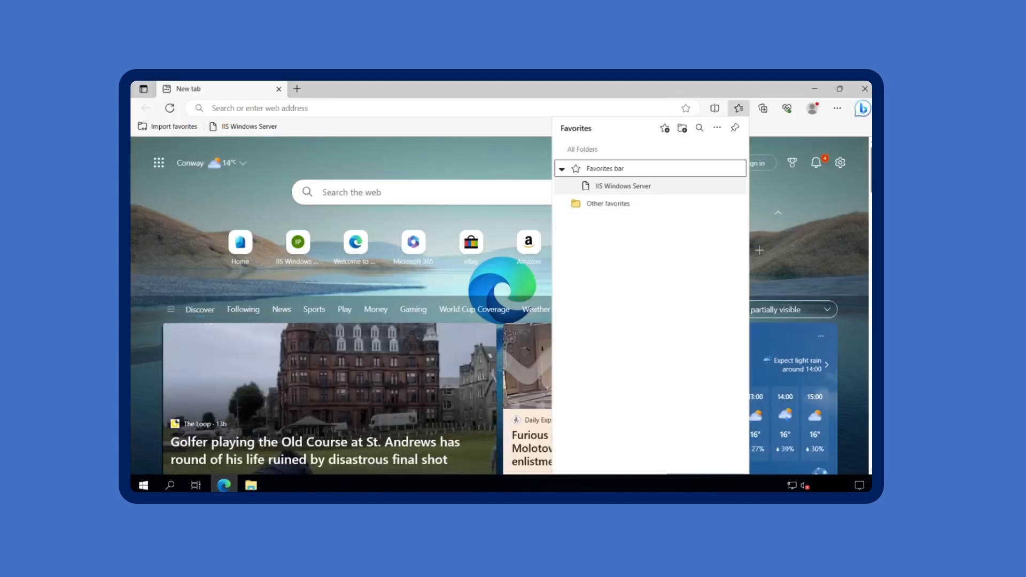
click(623, 186)
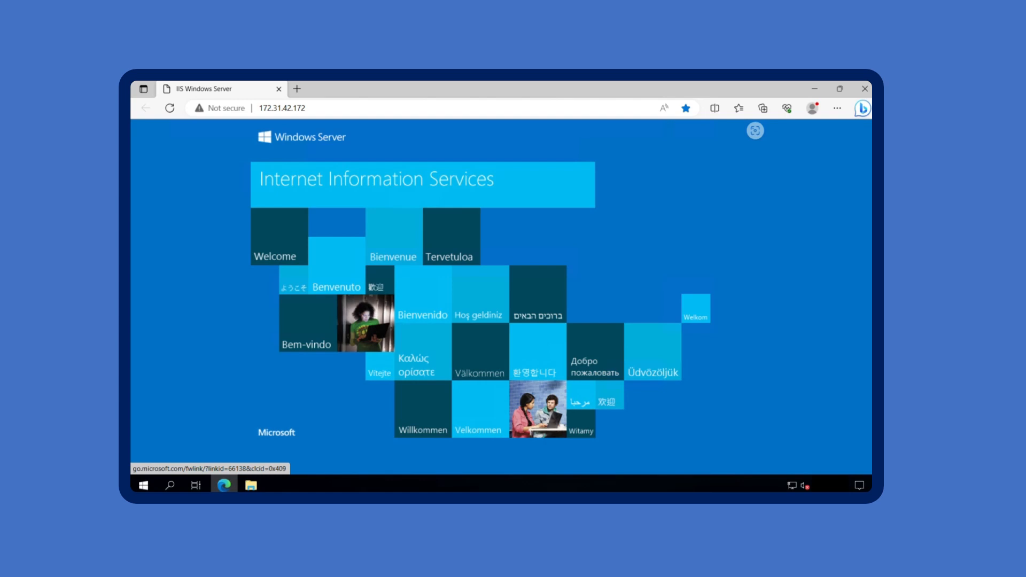
- Launch Server Manager and view the Local Server properties
click(143, 485)
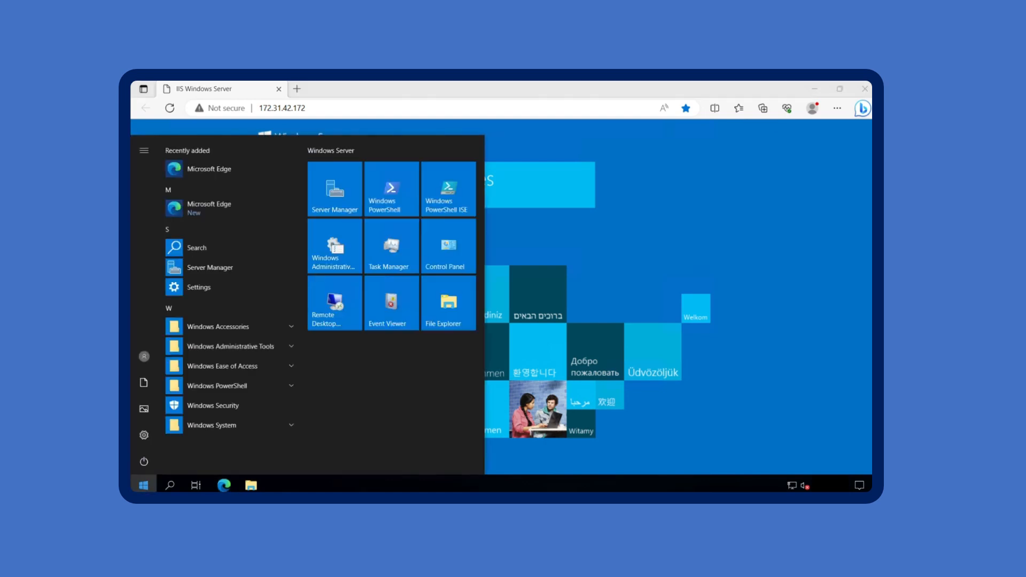
click(334, 188)
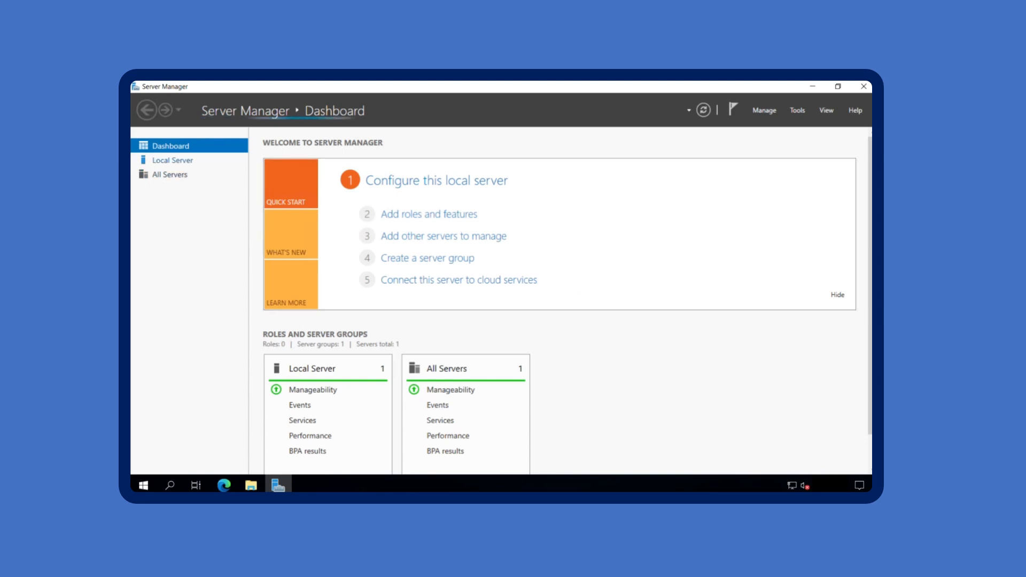
click(173, 160)
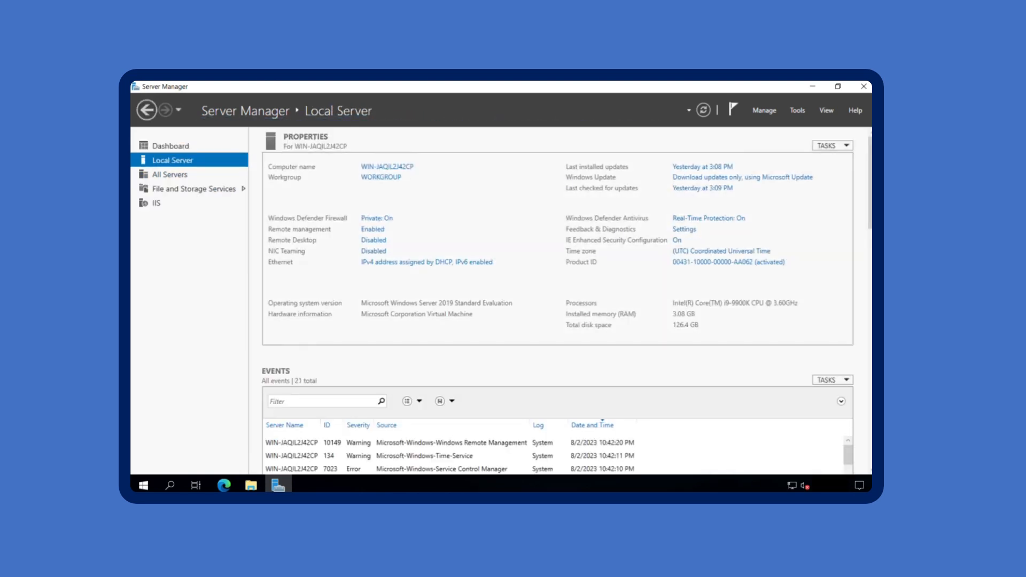
- Start the Add Roles and Features wizard and inspect the server roles under Web Server (IIS) and File and Storage Services
click(764, 110)
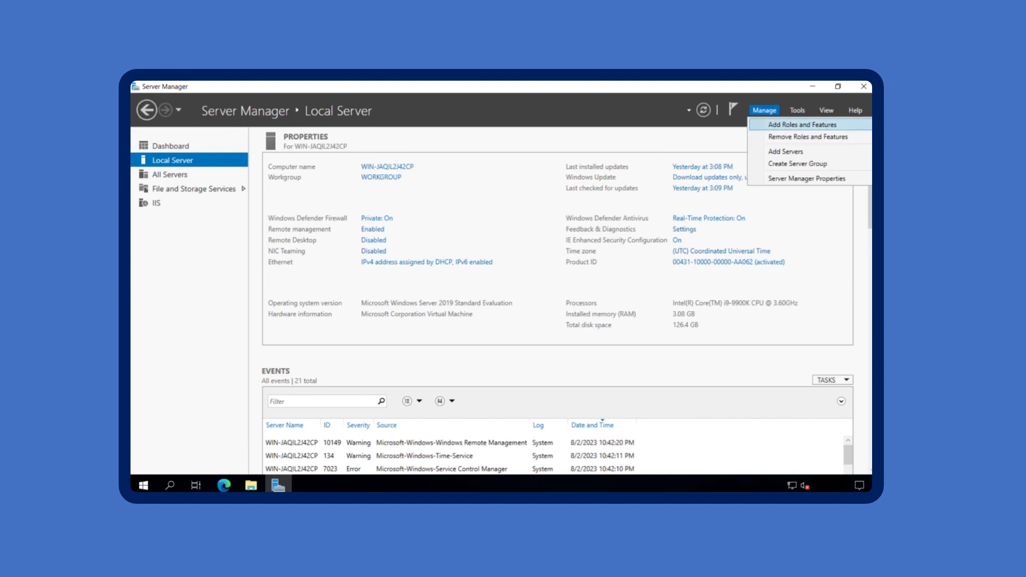
click(802, 124)
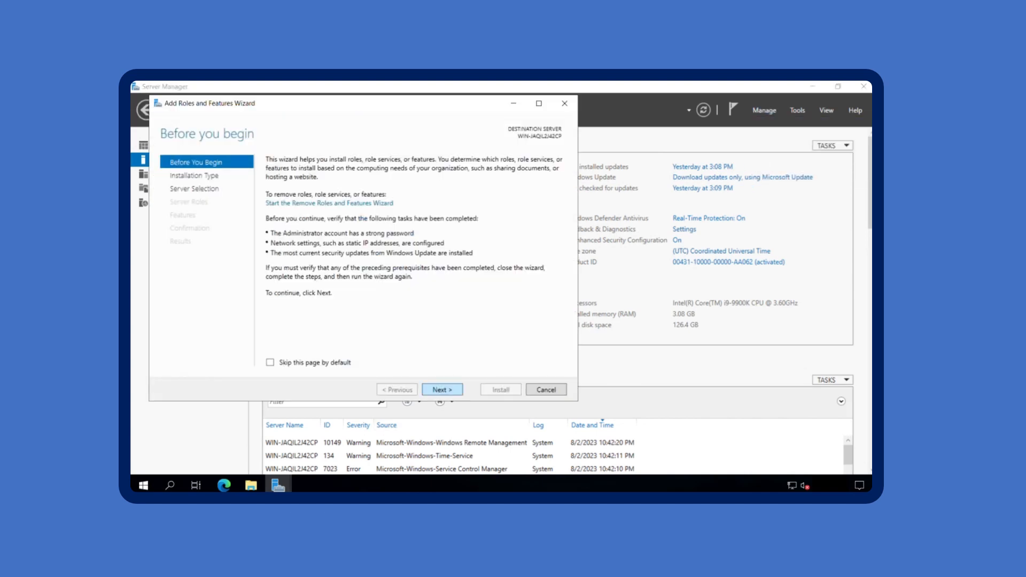
click(443, 390)
click(443, 389)
click(442, 389)
scroll(350, 276, down, 1)
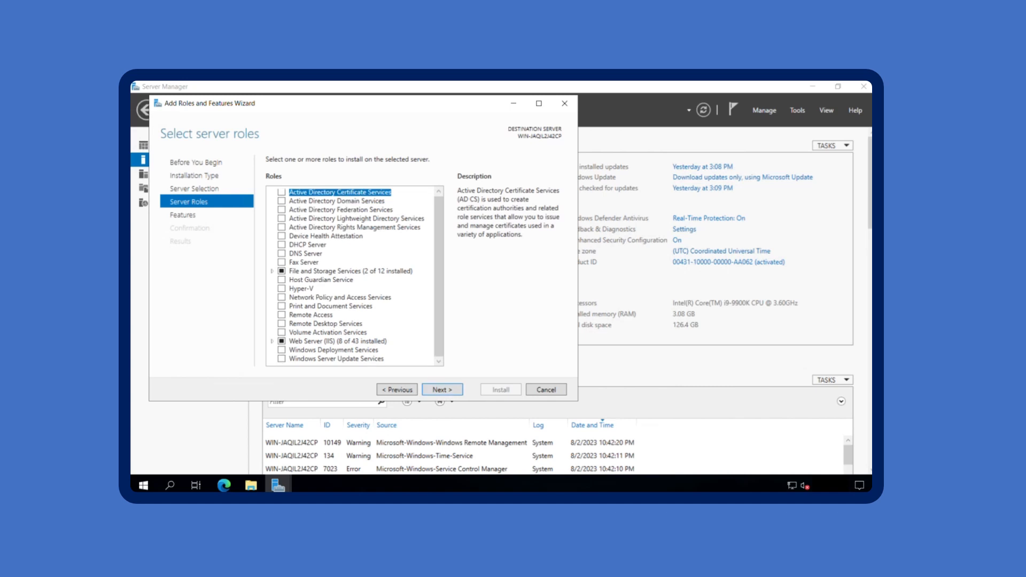
click(272, 341)
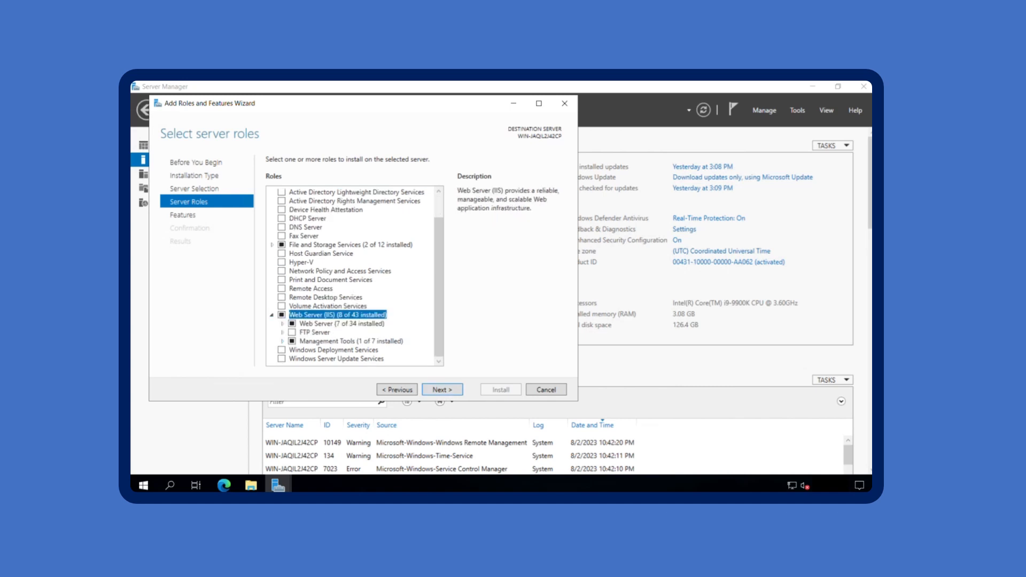
click(272, 245)
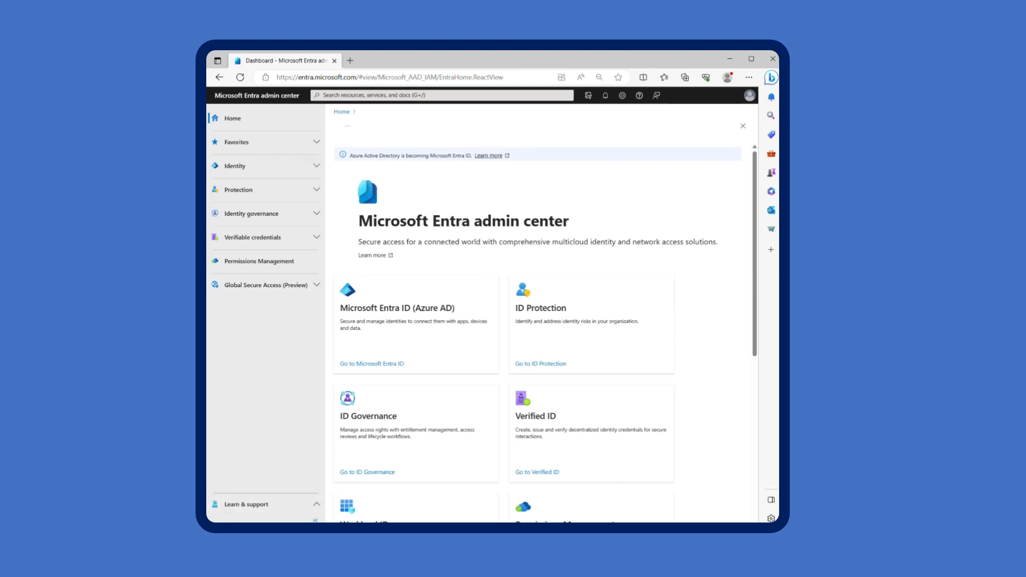
- In the Microsoft Entra admin center, go to the Global Secure Access connectors and view the details of connector WIN-JAQIL2J42CP
scroll(535, 331, down, 3)
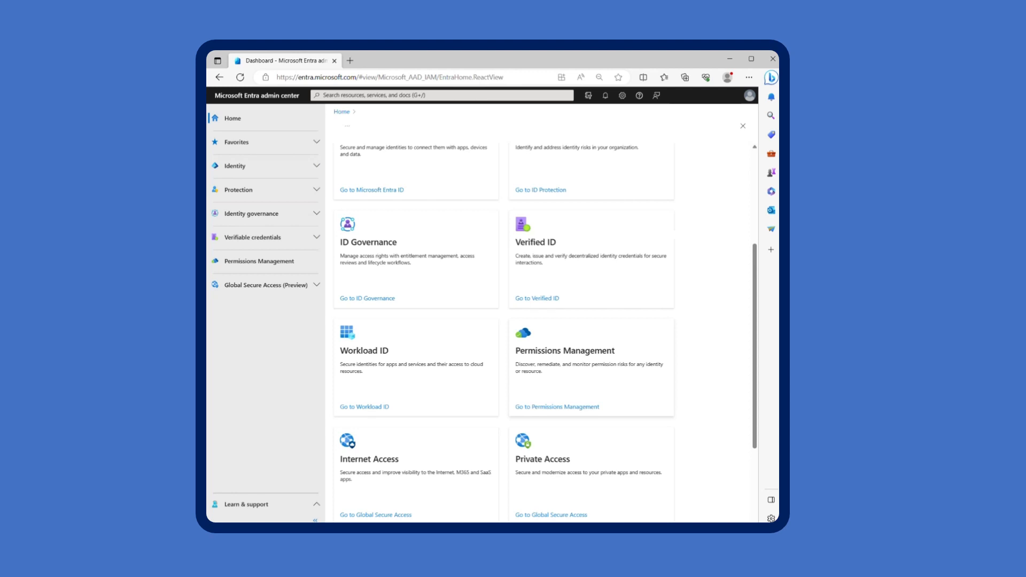
scroll(590, 369, down, 1)
click(551, 456)
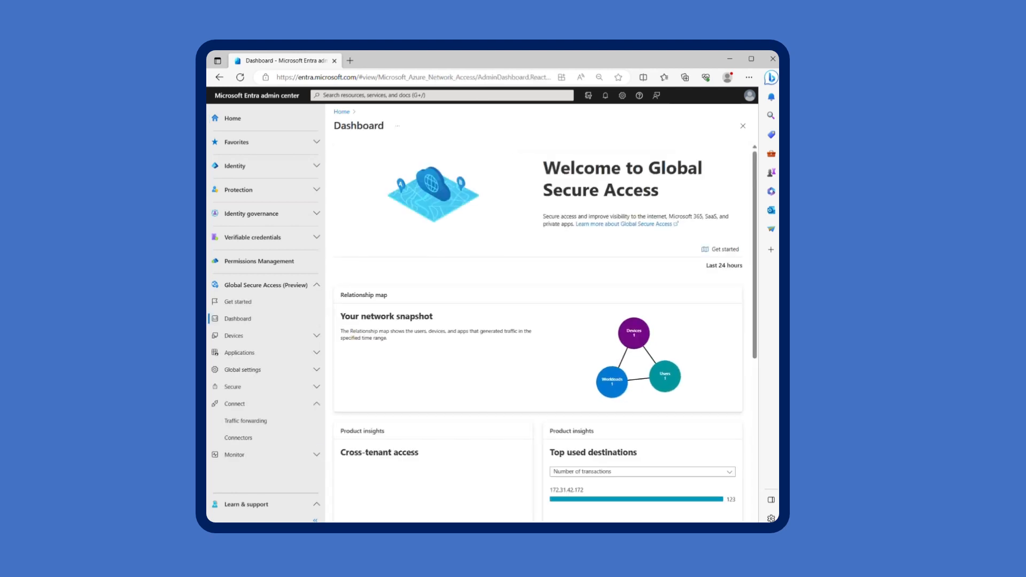
click(238, 438)
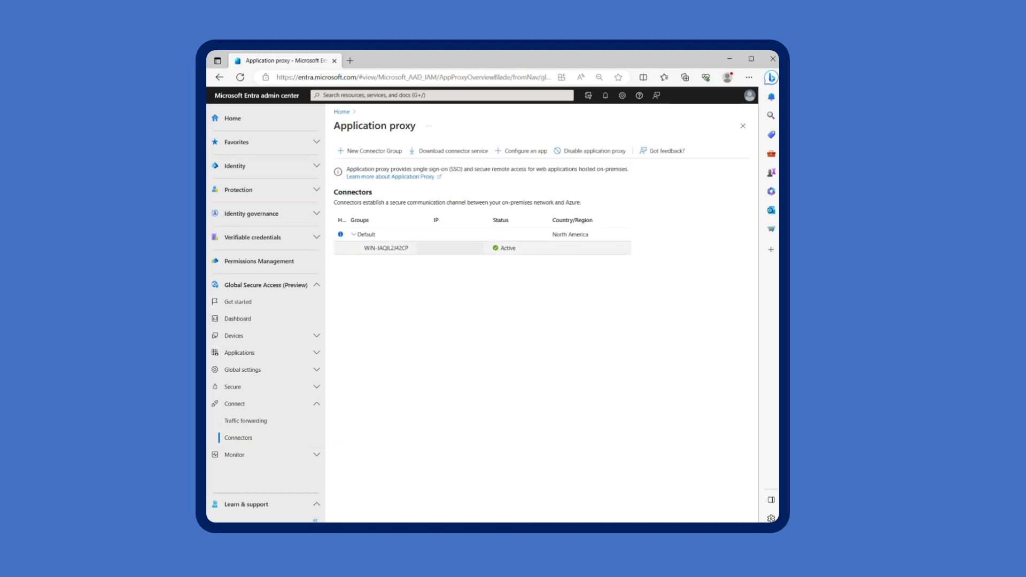
click(386, 248)
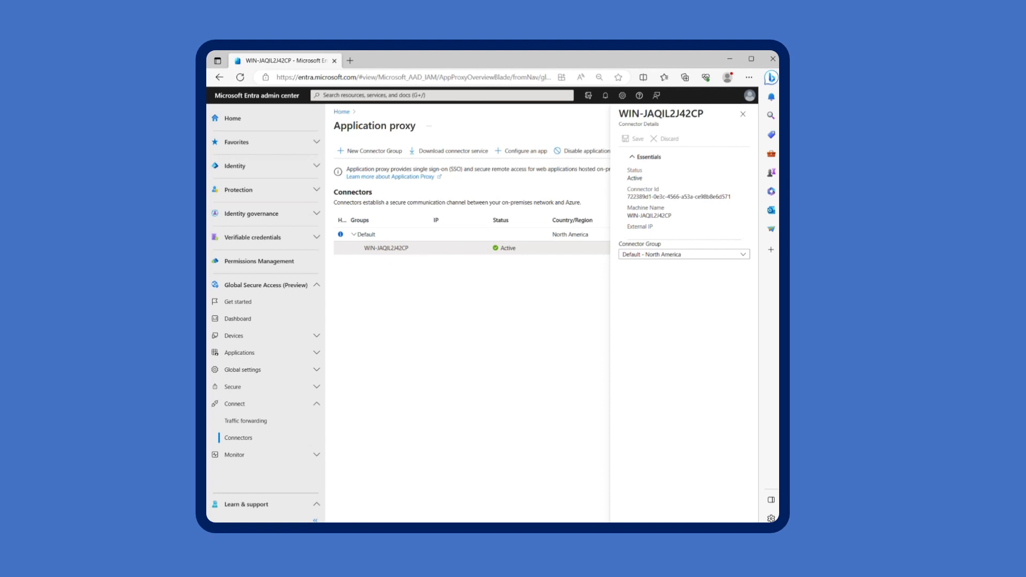
- Open the Quick Access configuration under Global Secure Access applications and go to the application settings of QuickAccess1
click(239, 353)
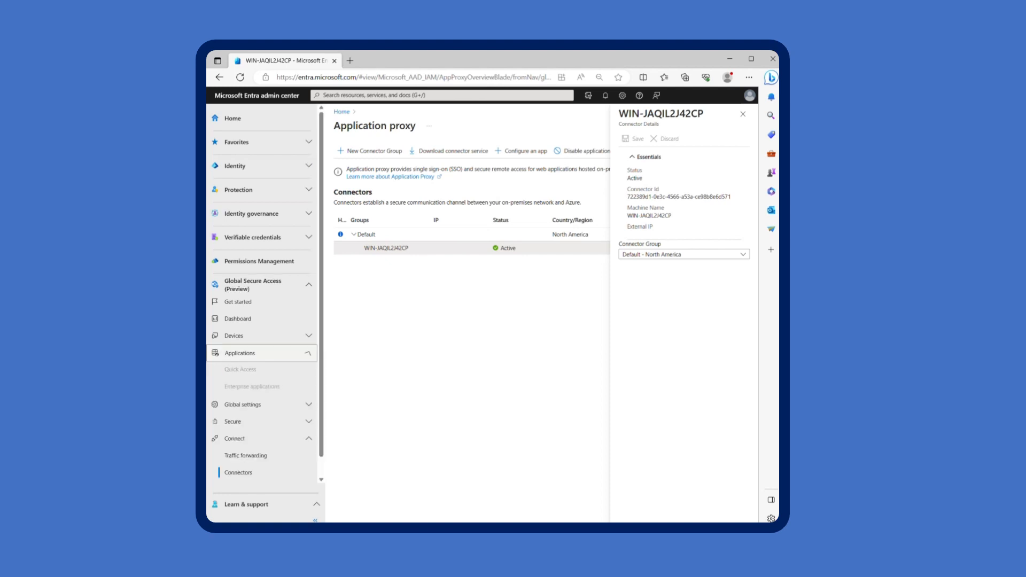
click(241, 369)
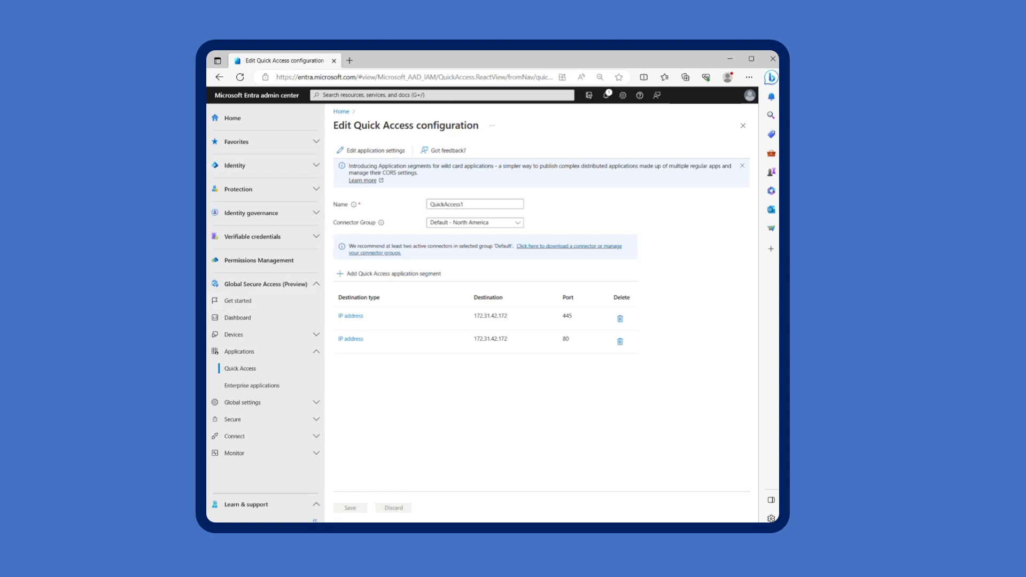
click(371, 150)
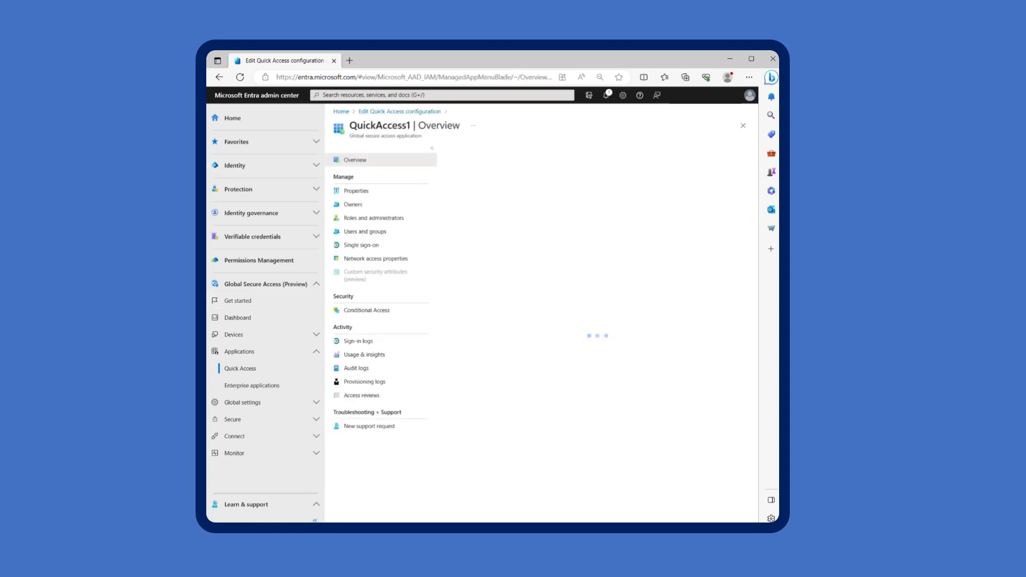
- Open the Conditional Access policy CA-QuickAccess1 for the application and review its target resources and grant controls
click(367, 310)
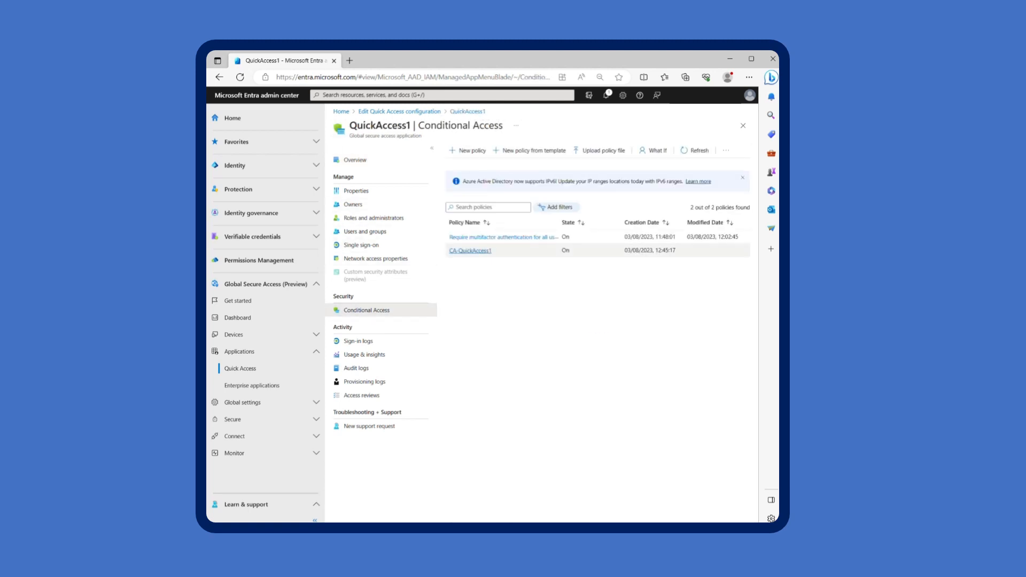
click(470, 250)
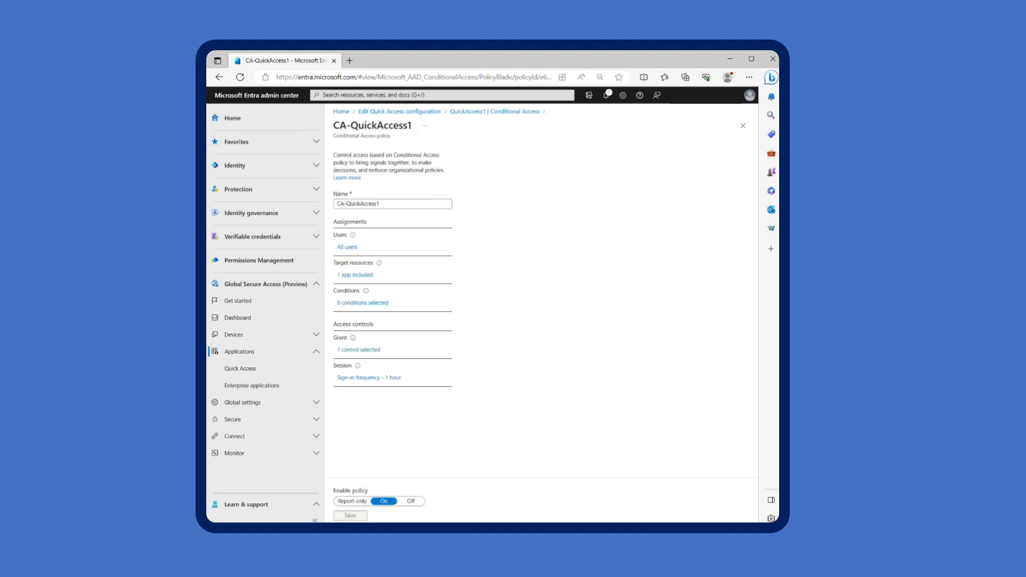
click(355, 275)
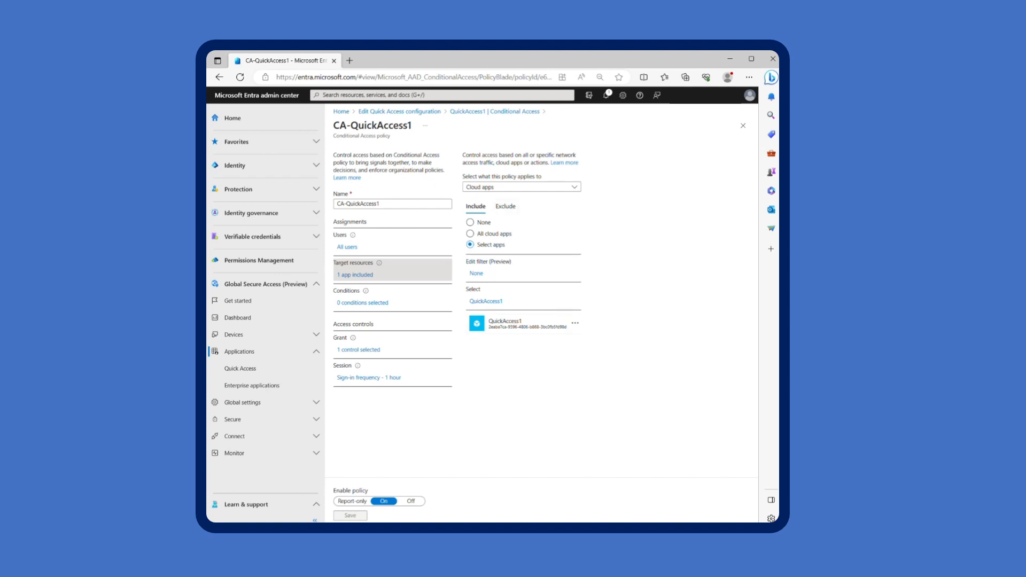
click(358, 350)
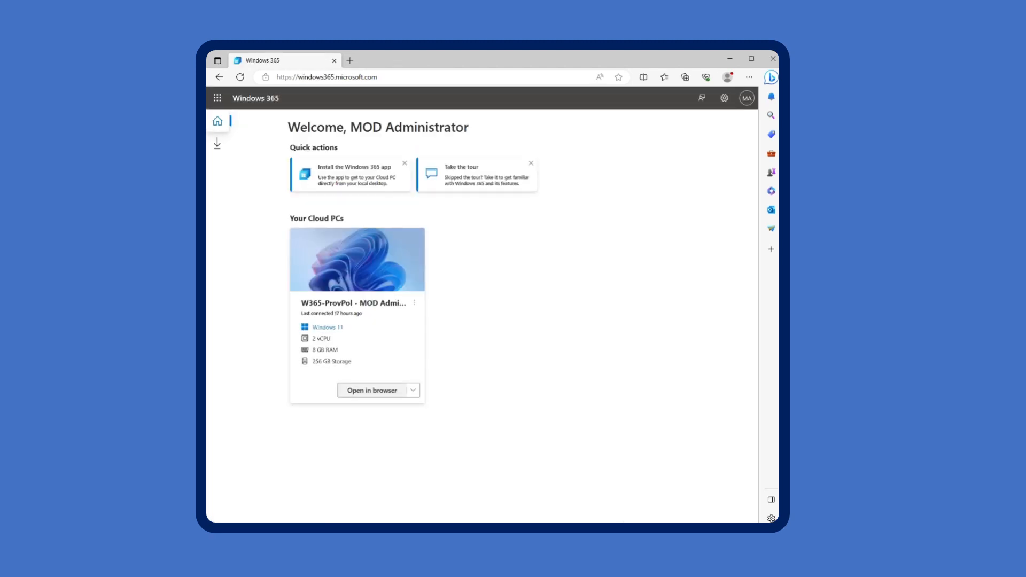
- Open the W365-ProvPol Cloud PC in the browser and view the Global Secure Access app's page in its Company Portal
click(372, 391)
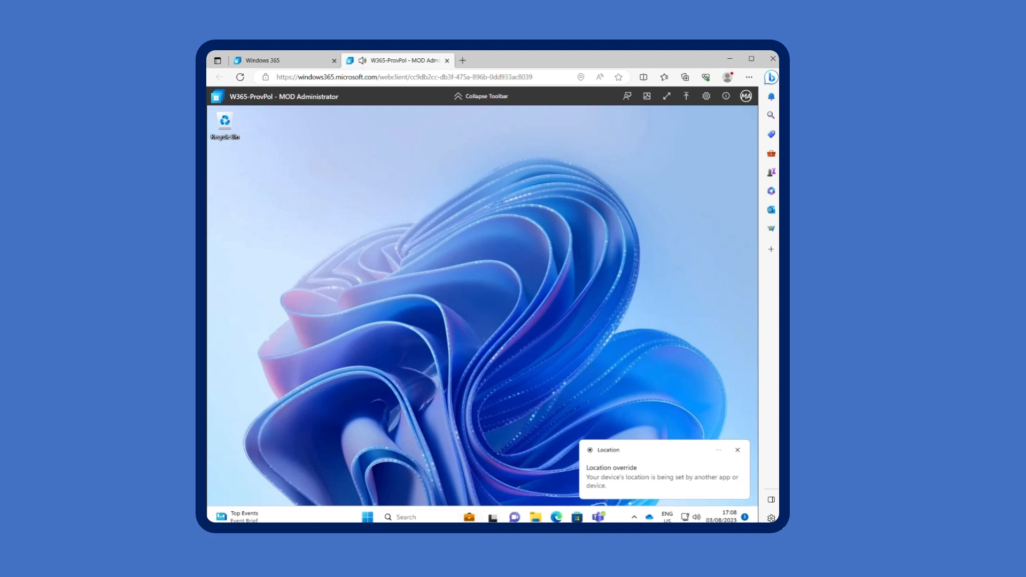
click(367, 517)
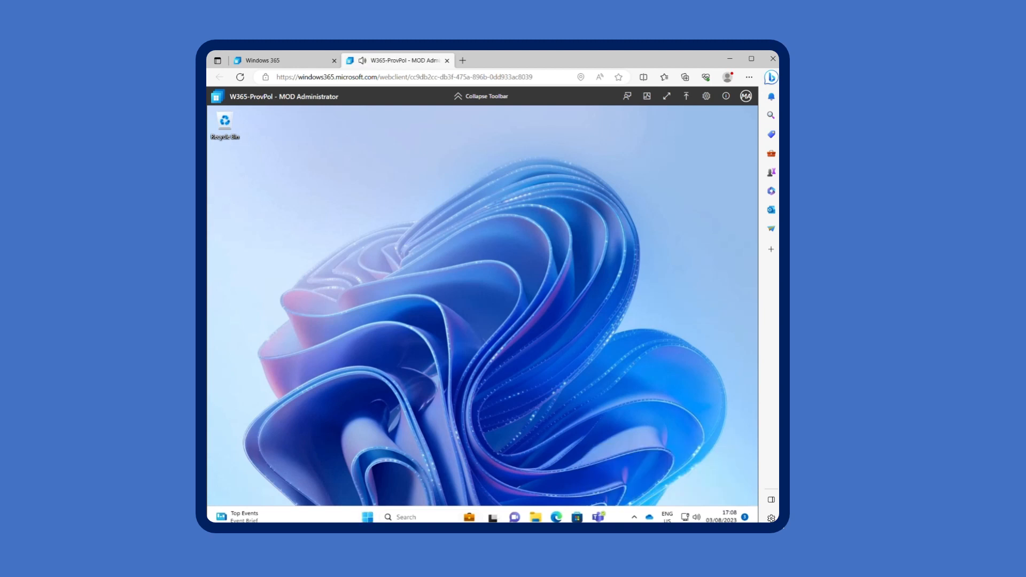
click(402, 388)
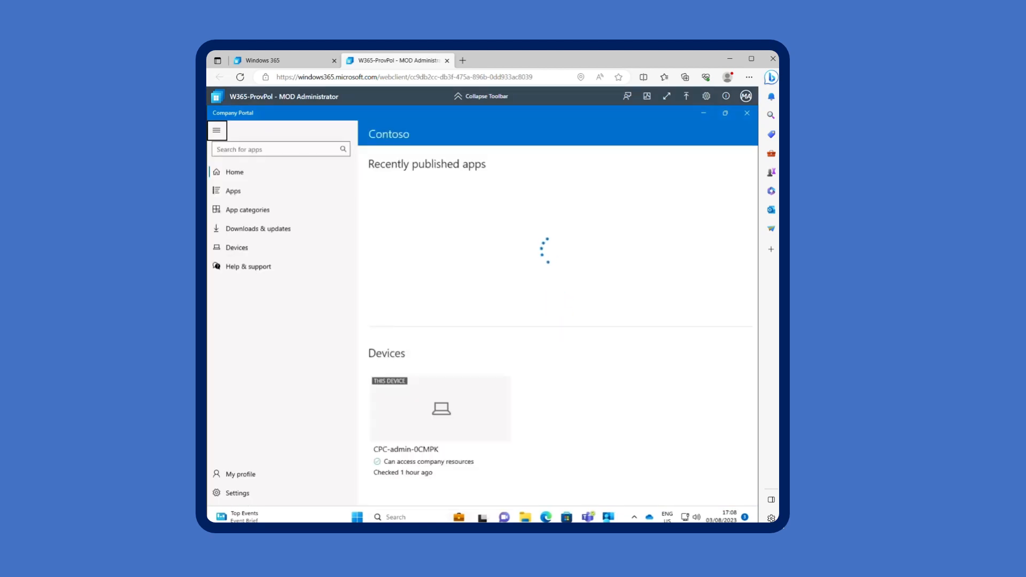
click(404, 396)
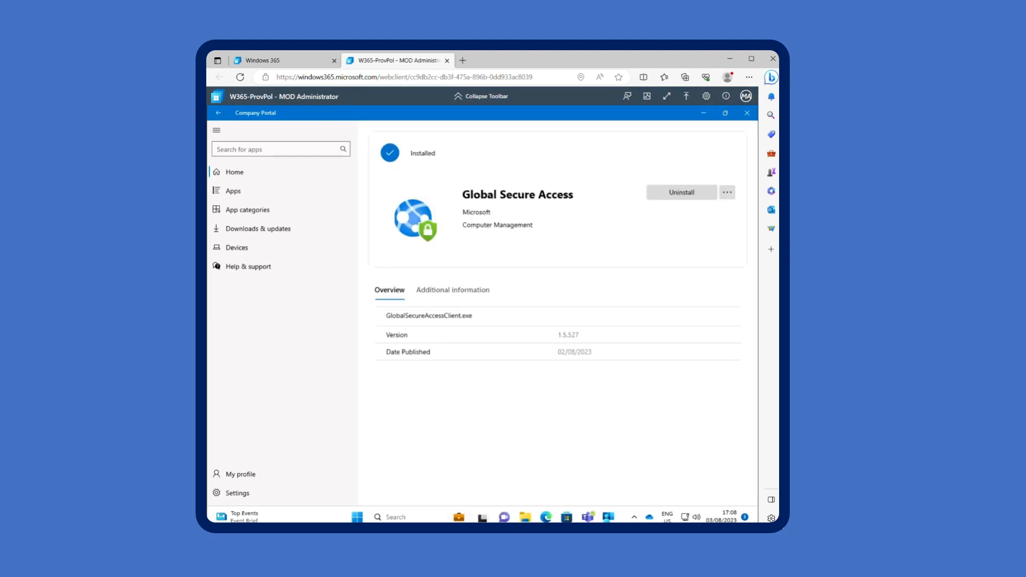
- Inspect the commands offered by the running Global Secure Access client and close Company Portal
click(634, 517)
right_click(606, 488)
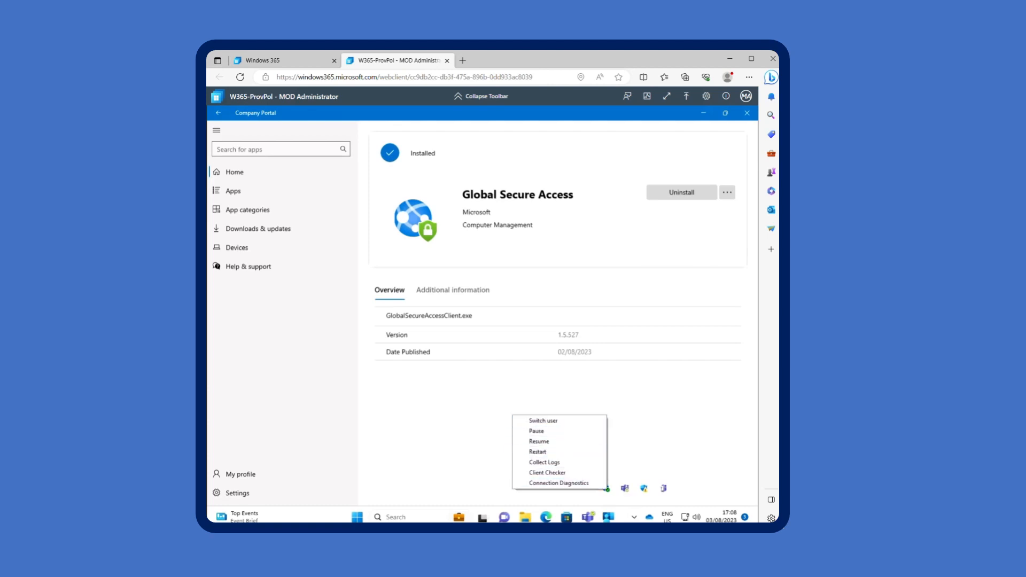
key(Escape)
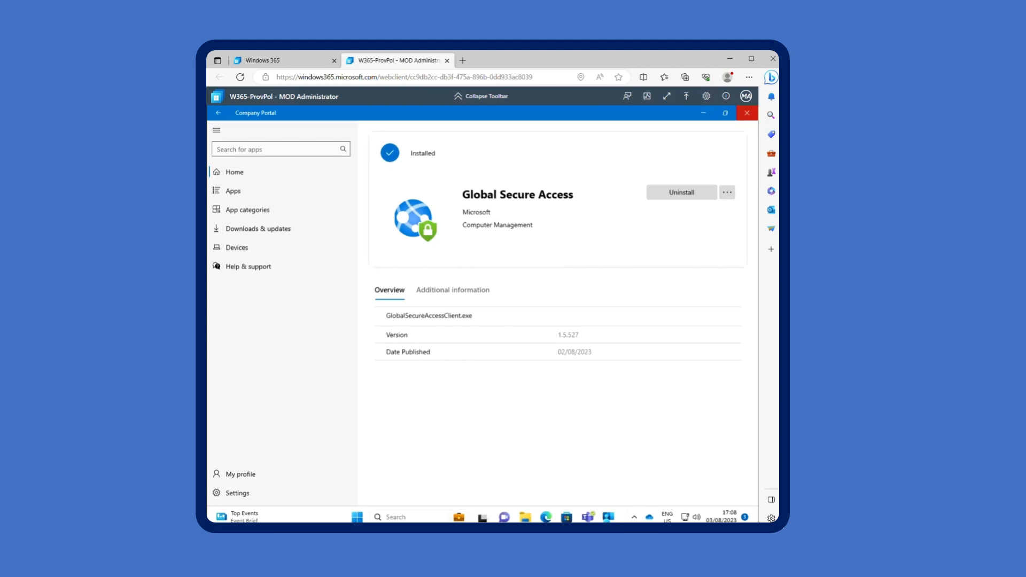
click(747, 112)
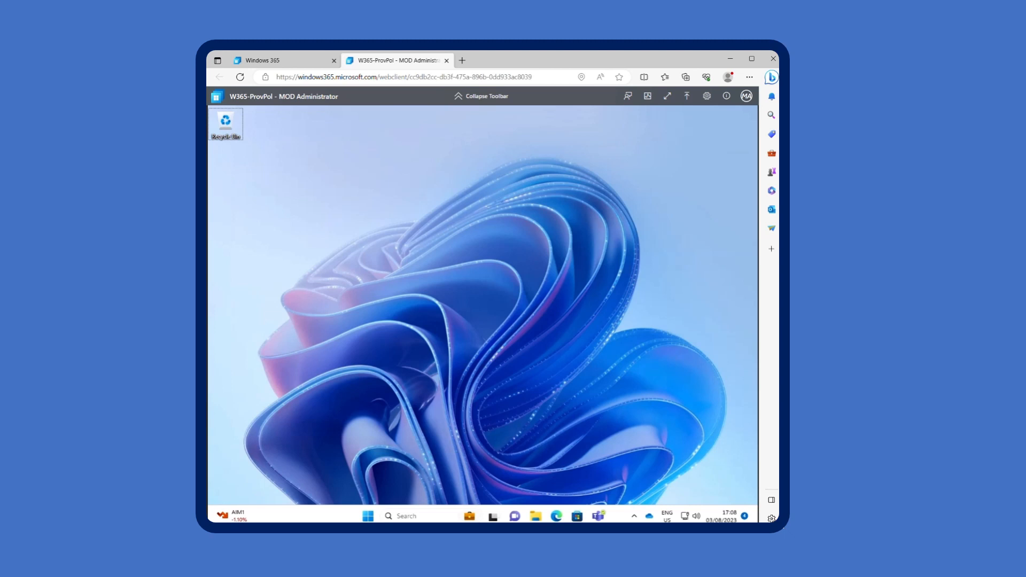
- Open Command Prompt on the Cloud PC and run dsregcmd /status
key(super)
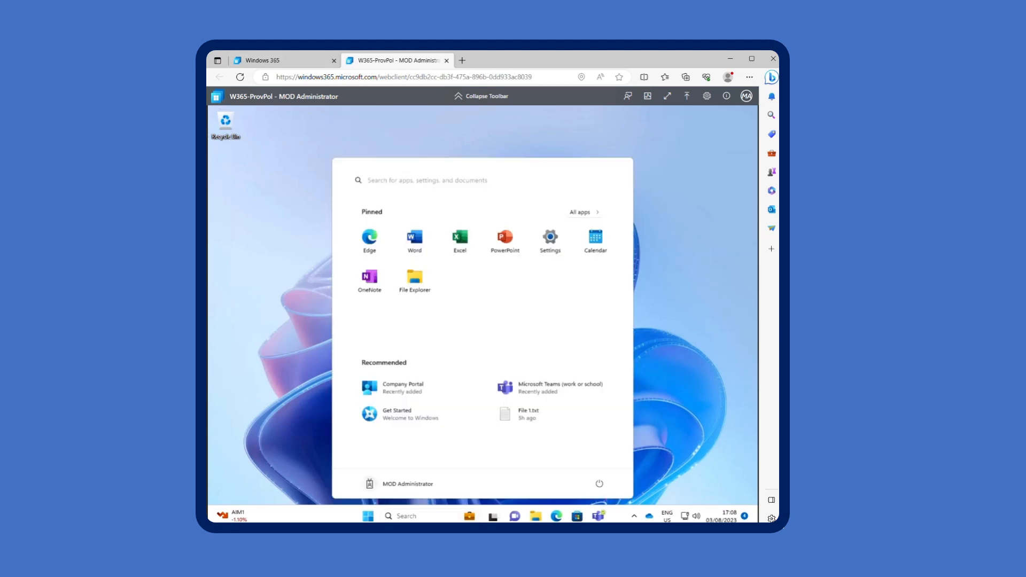
text(cmd)
key(Return)
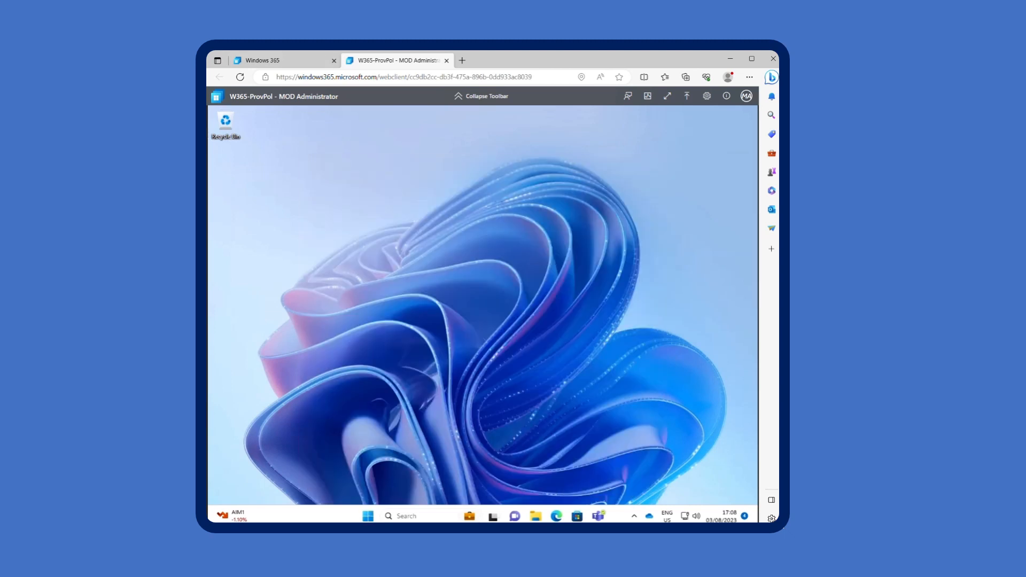
text(dsreg)
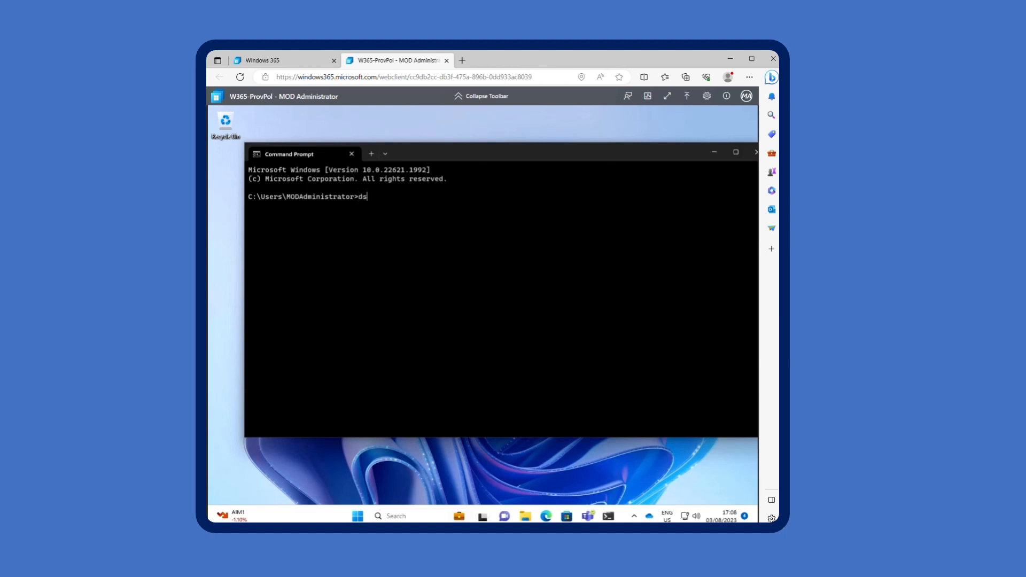
text(cmd/status)
key(Return)
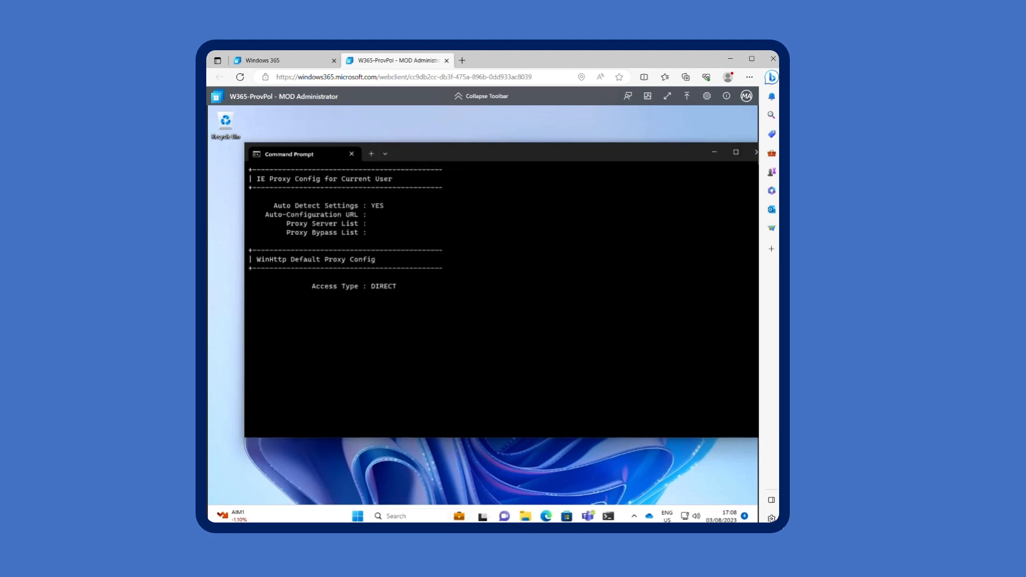
- Examine the Device State section of the command output, highlighting the AzureAdJoined and DomainJoined entries
scroll(346, 229, up, 2)
scroll(345, 229, down, 2)
scroll(345, 228, up, 20)
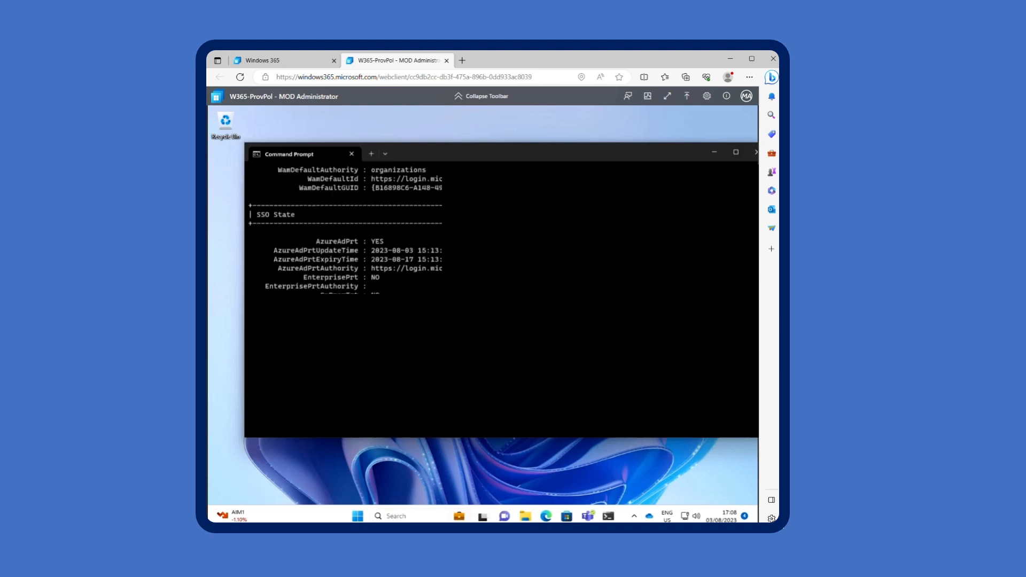
scroll(345, 229, up, 8)
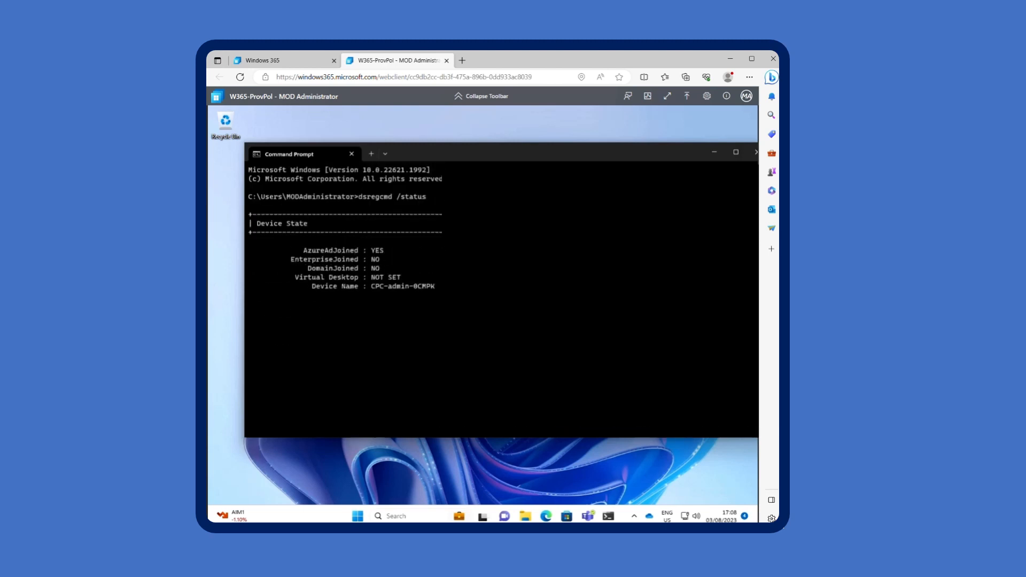
drag(295, 250, 392, 251)
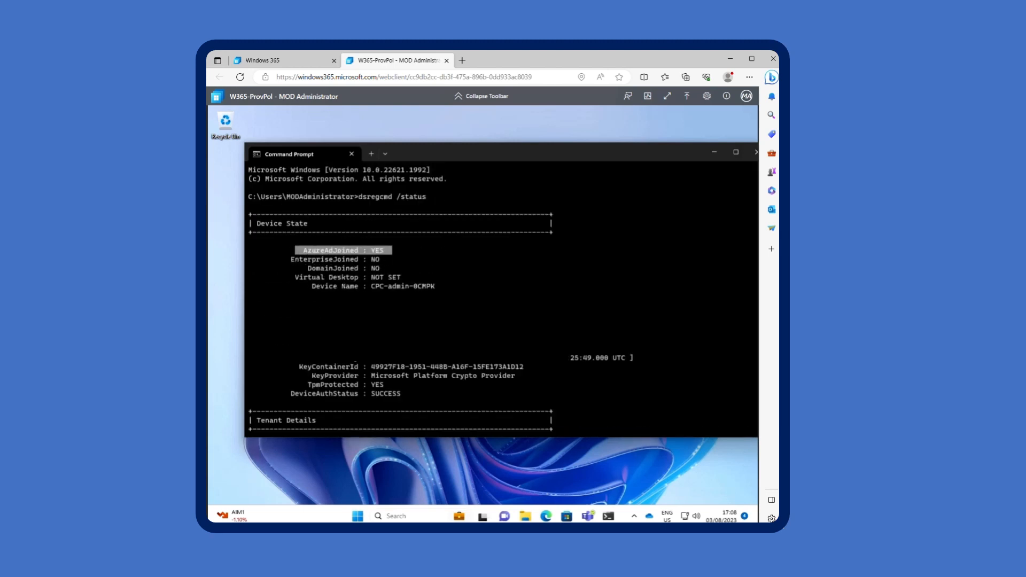
drag(307, 269, 401, 269)
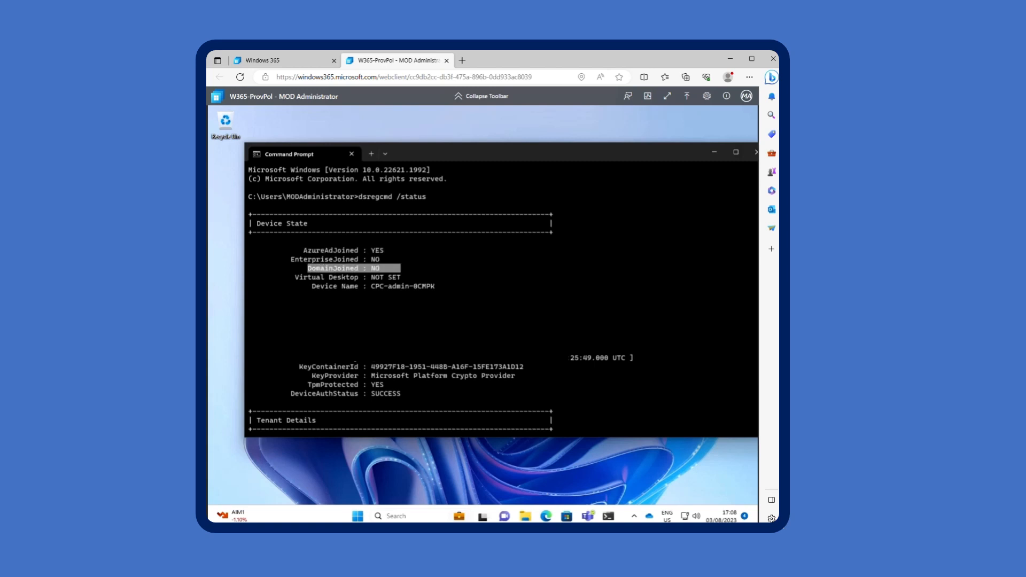
click(401, 268)
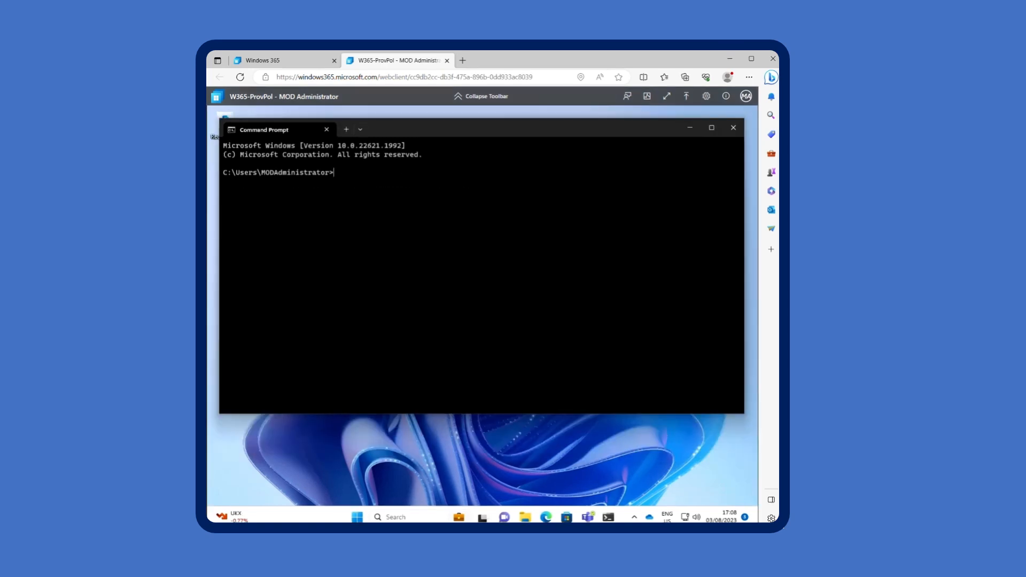
- Run IPCONFIG to check the Cloud PC's network configuration, and close Command Prompt
text(IPCONFIG)
key(Return)
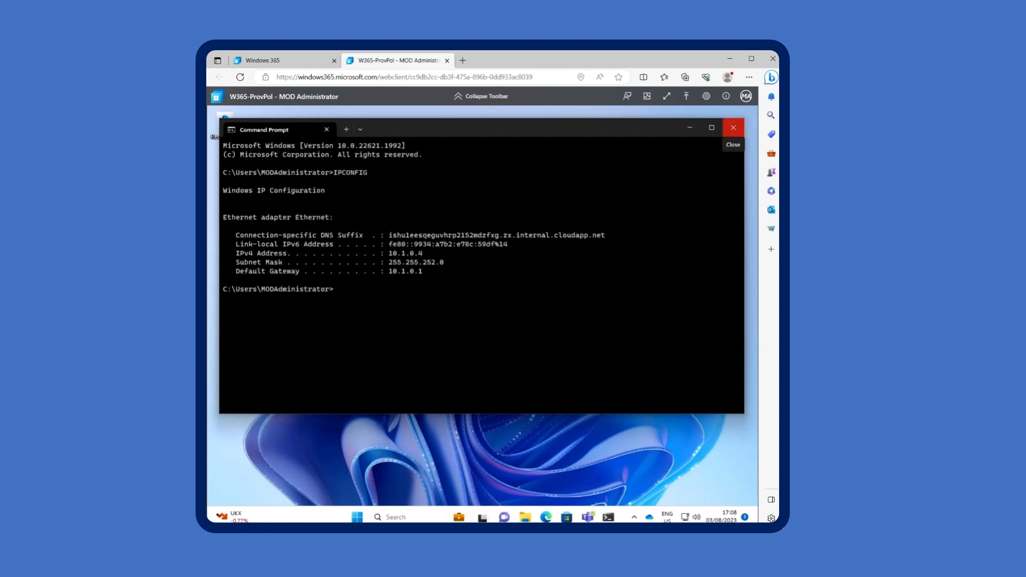
click(733, 127)
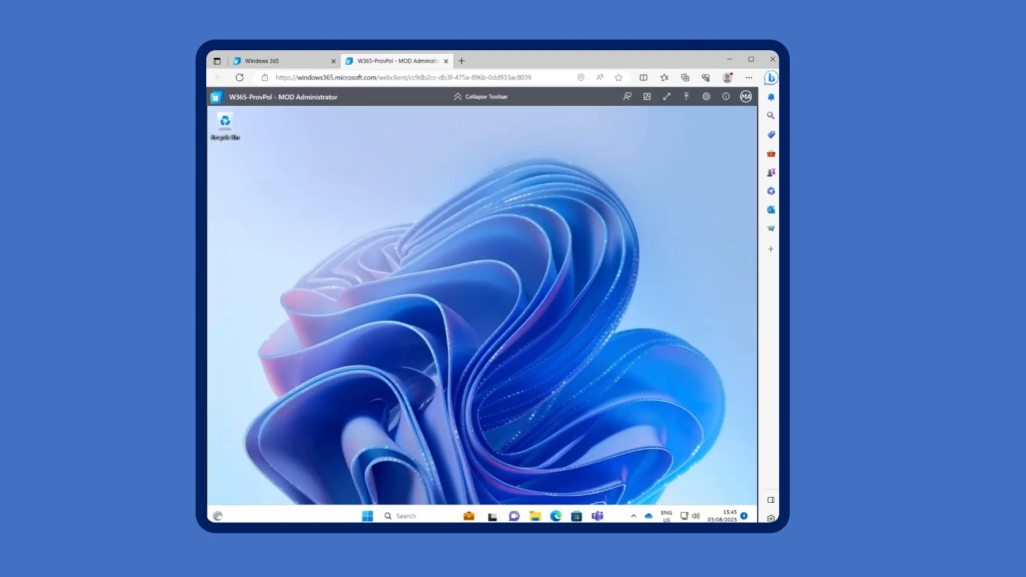
click(557, 516)
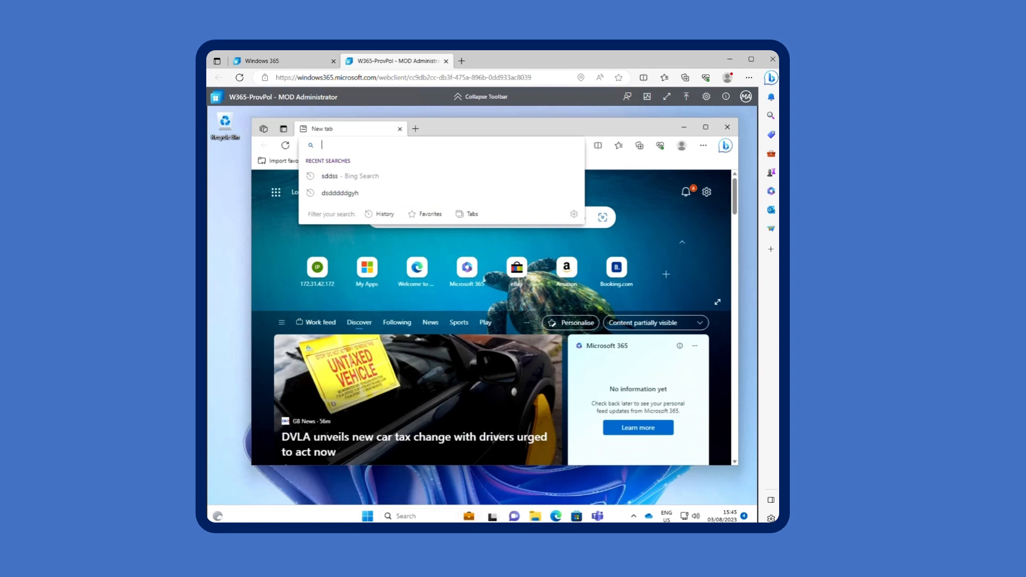
text(http://172.31.42.172)
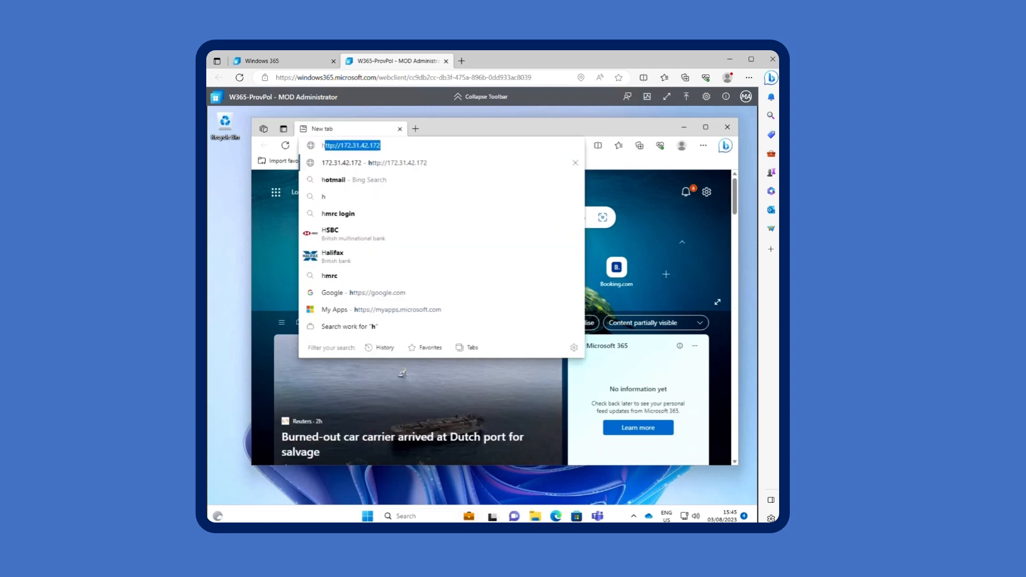
key(Return)
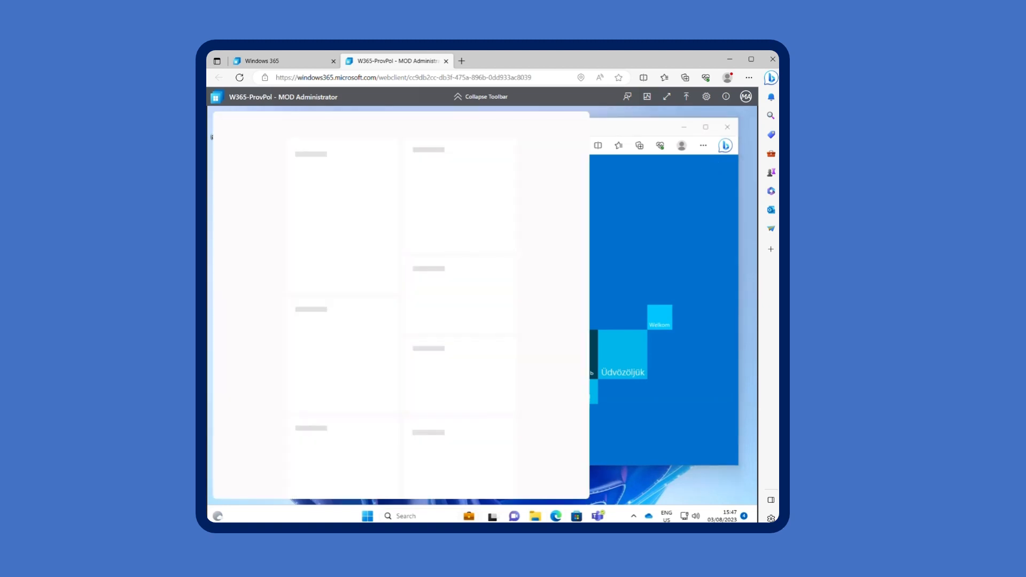
- Open File Explorer on the Cloud PC and go to the network location \\172.31.42.172
click(535, 517)
click(471, 226)
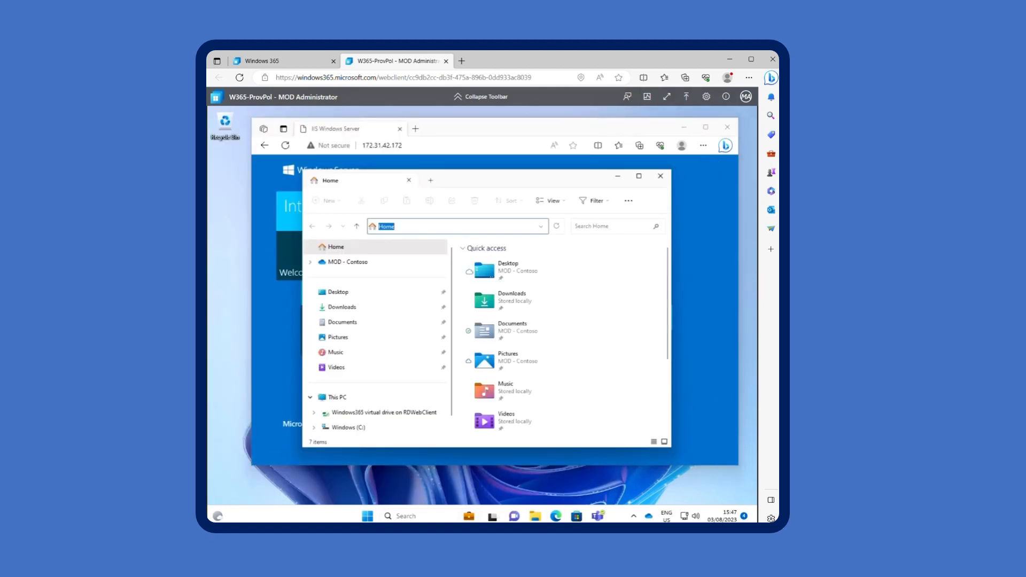
text(\\172.31.42)
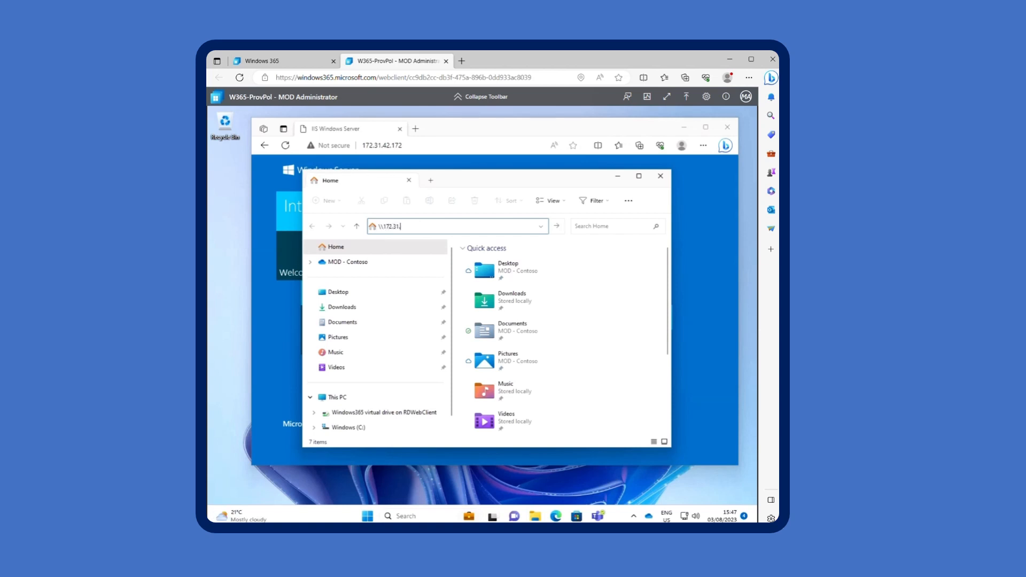
text(.172)
key(ctrl+a)
key(Return)
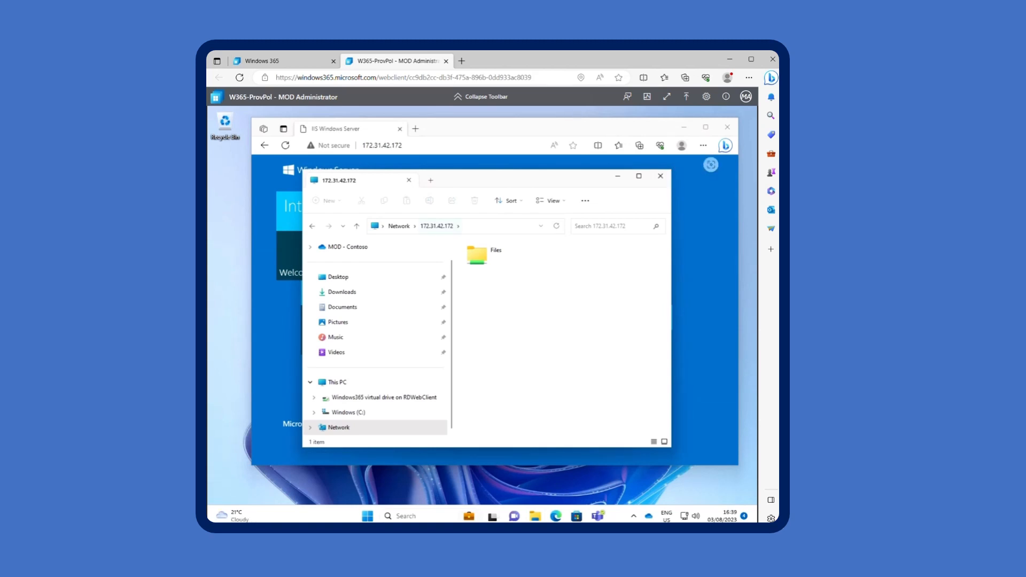
- Open the Files share on the server and go into Folder 1
click(497, 254)
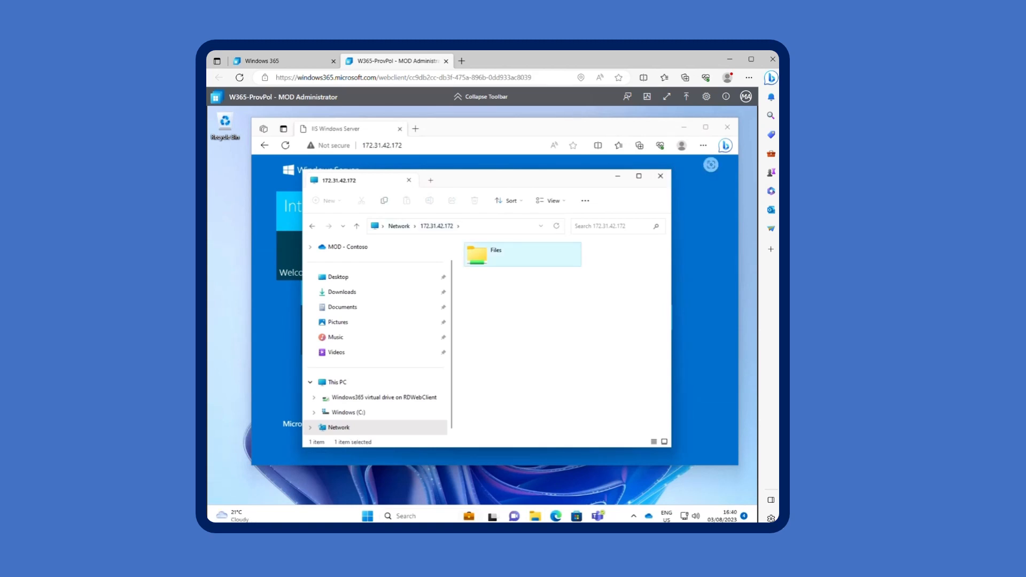
double_click(497, 254)
click(497, 257)
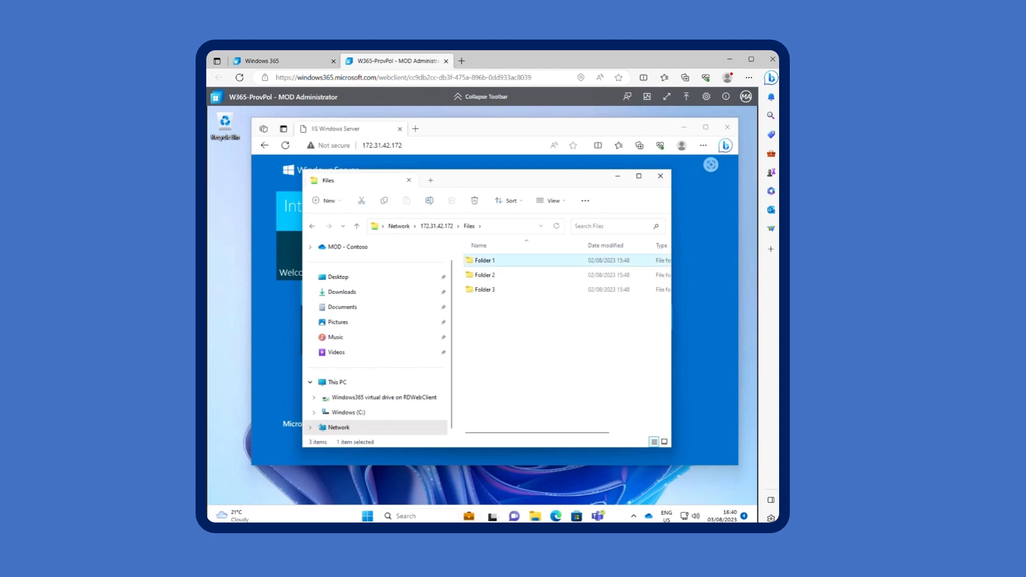
double_click(491, 261)
double_click(491, 260)
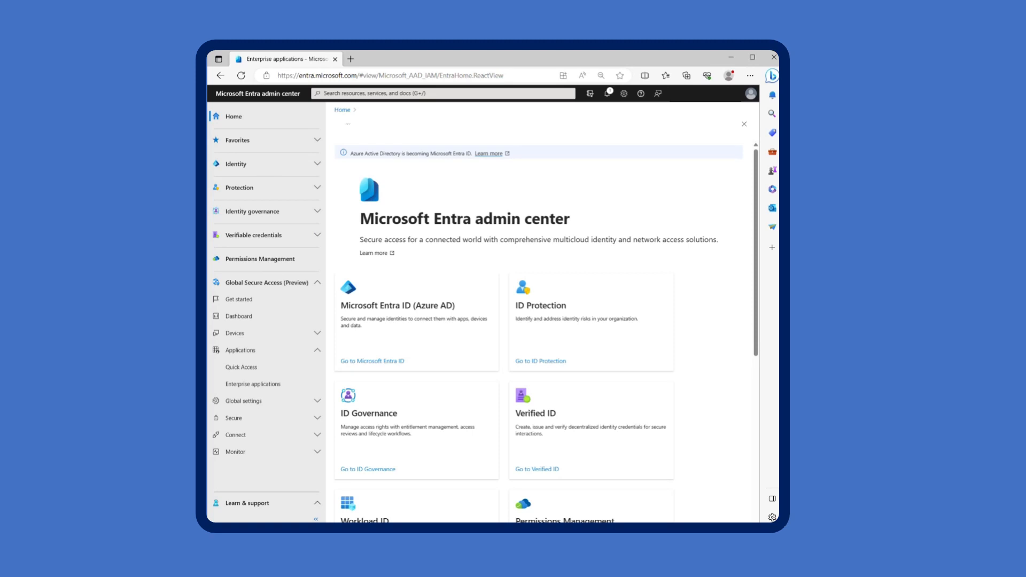
- In the Microsoft Entra admin center, start a new Global Secure Access enterprise application and name it OTHER-SERVER-RDP
click(252, 385)
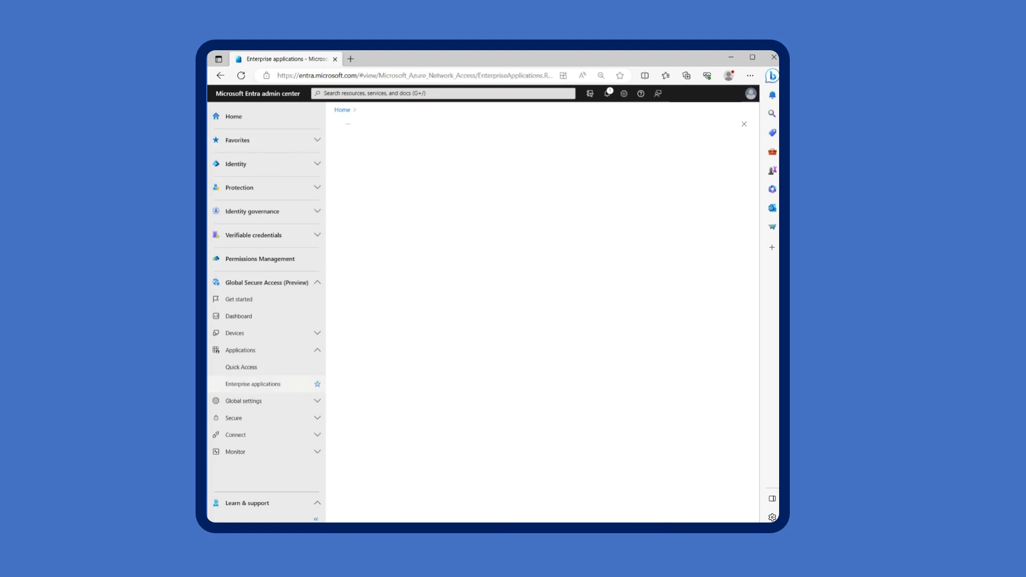
click(363, 149)
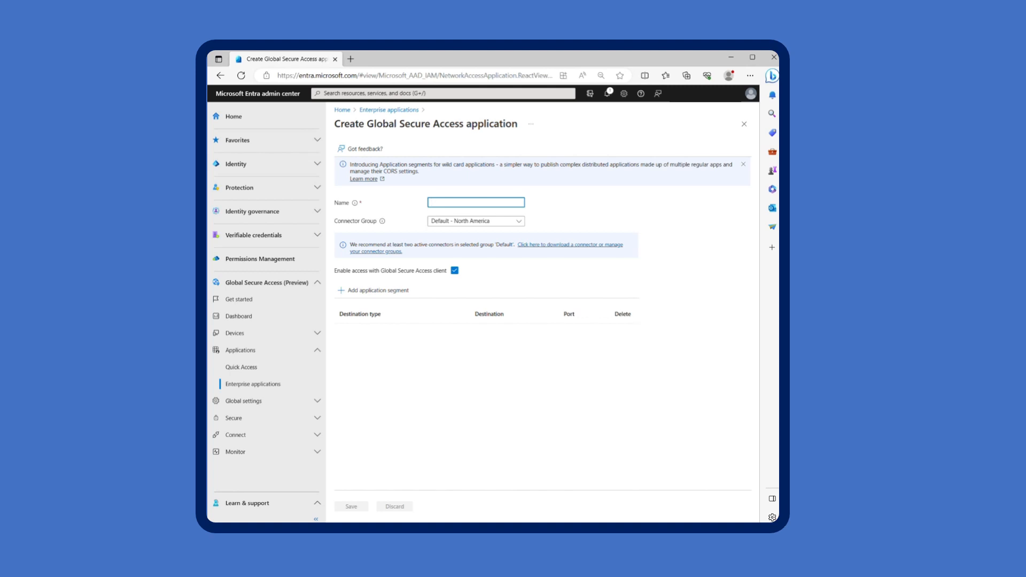
text(Other)
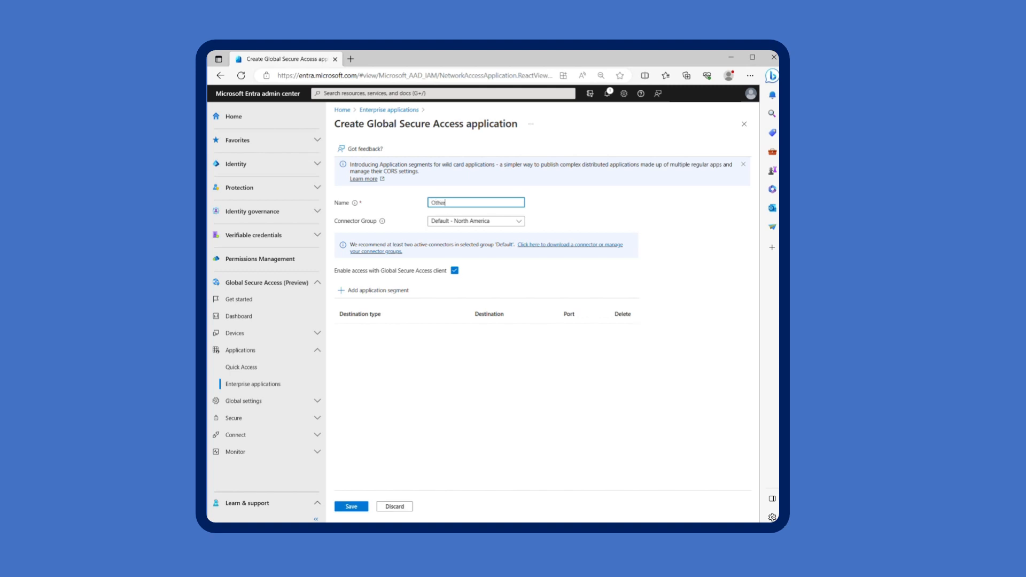
key(BackSpace)
key(BackSpace)
key(BackSpace)
key(BackSpace)
text(OTHER-SERVER-RDP)
- Add an application segment with destination type Fully qualified domain name, domain name OTHER-SERVER and port 3389
click(372, 290)
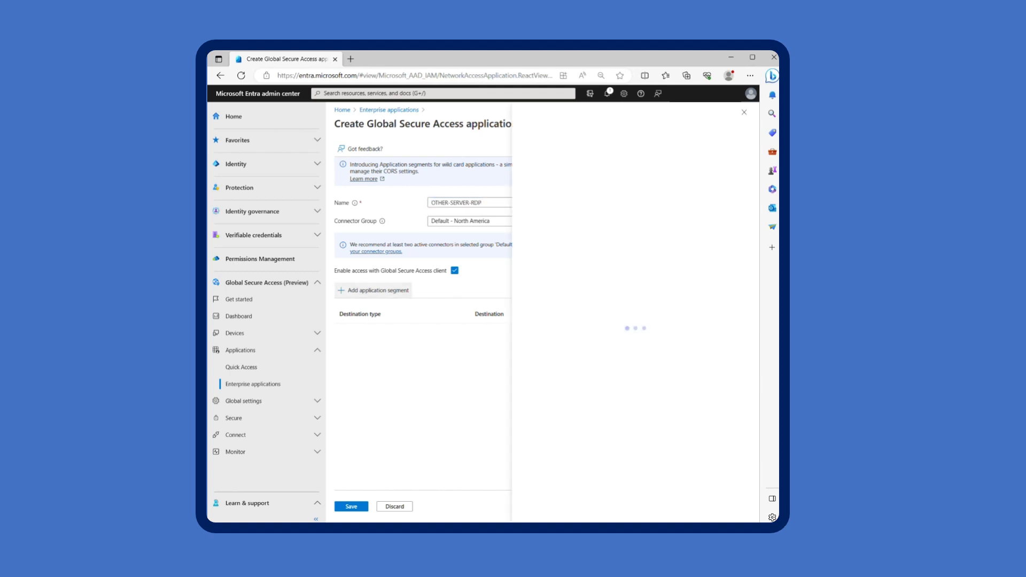
click(661, 140)
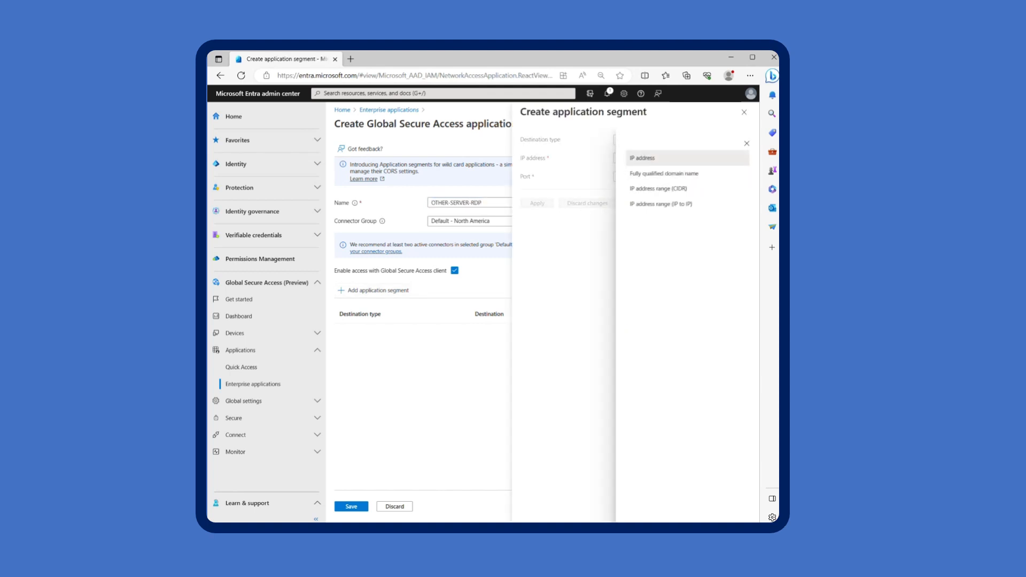
click(662, 172)
click(662, 158)
text(OTHWER)
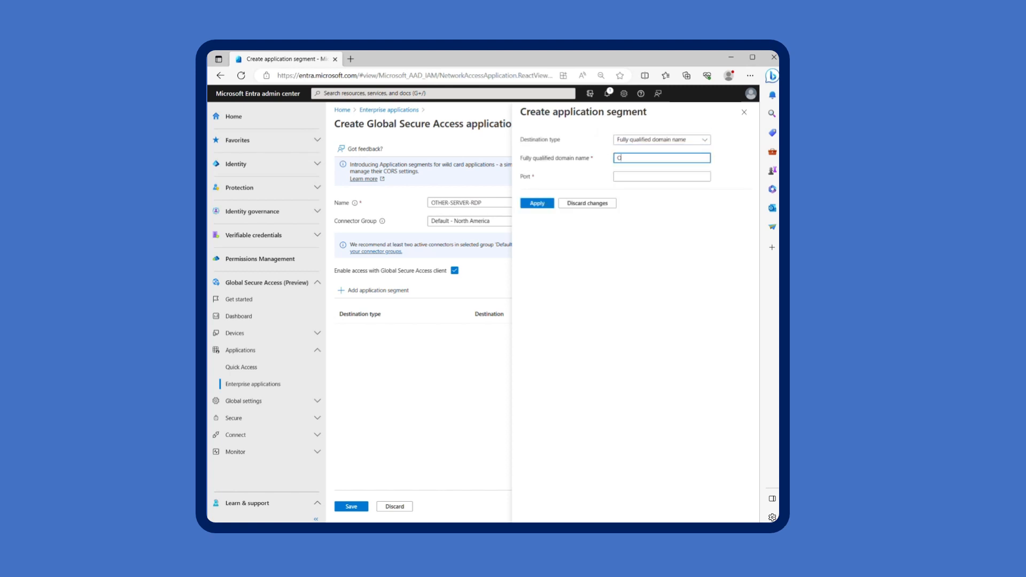
key(BackSpace)
key(BackSpace)
key(BackSpace)
text(ER-SERVER)
click(661, 176)
text(3389)
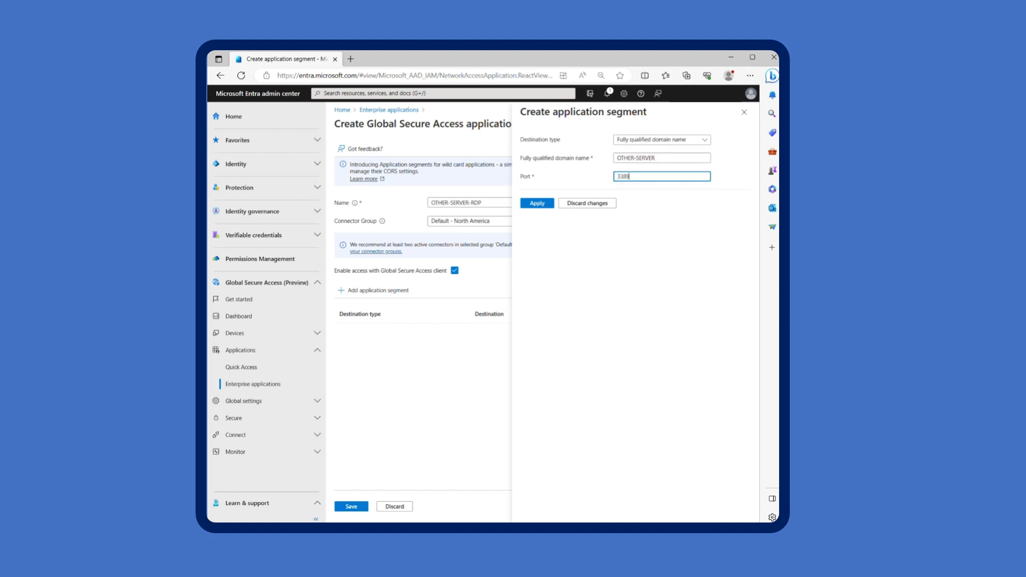
click(537, 203)
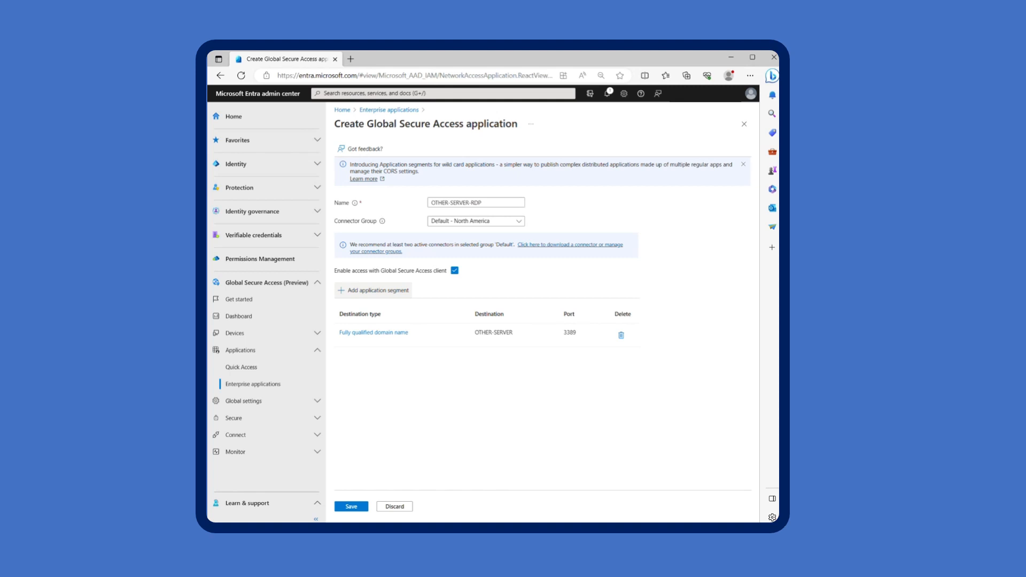
- Save the OTHER-SERVER-RDP application and assign the GRP-W365 group to it
click(351, 506)
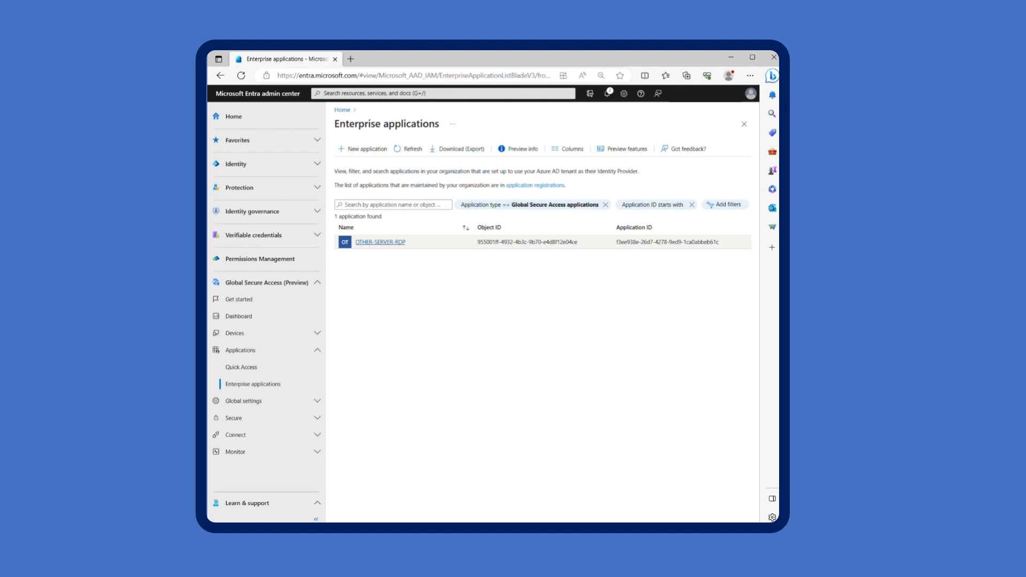
click(380, 242)
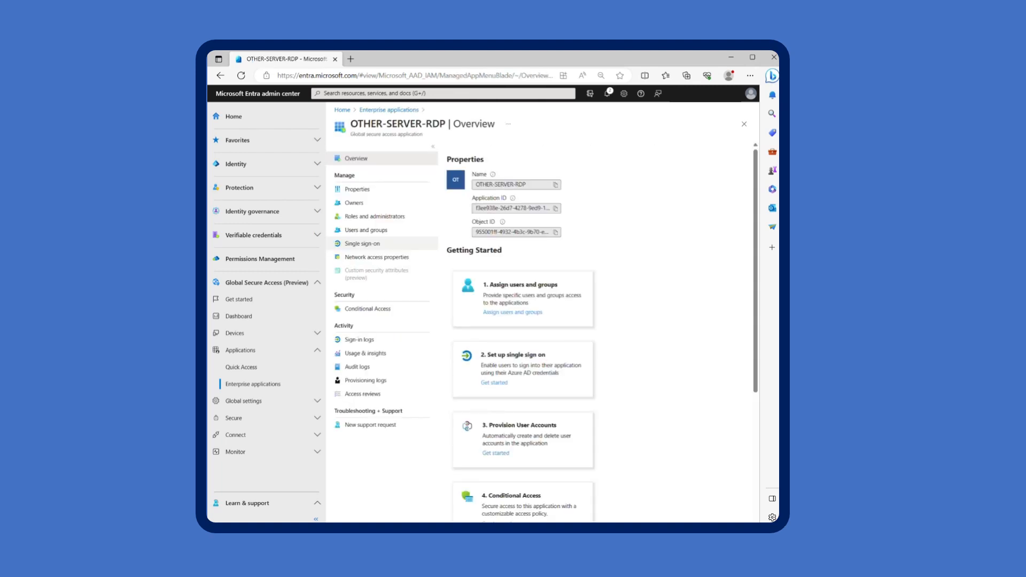
click(366, 231)
click(478, 149)
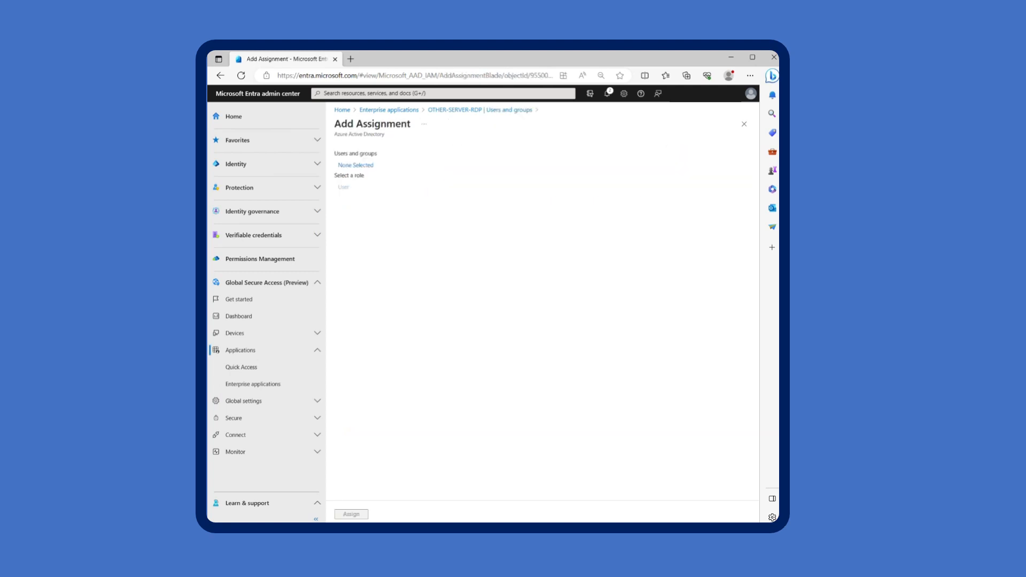
click(356, 165)
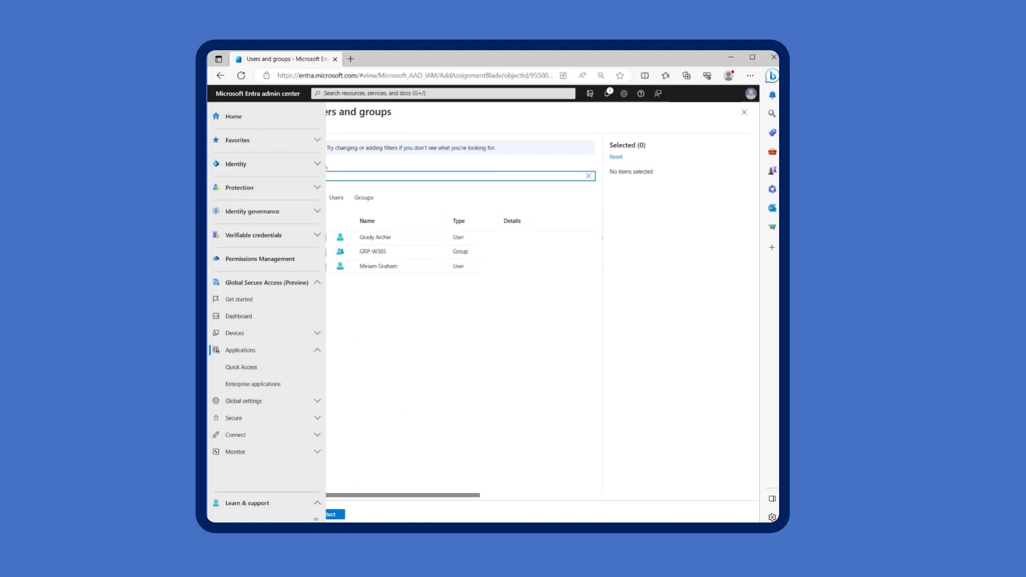
click(373, 251)
click(335, 514)
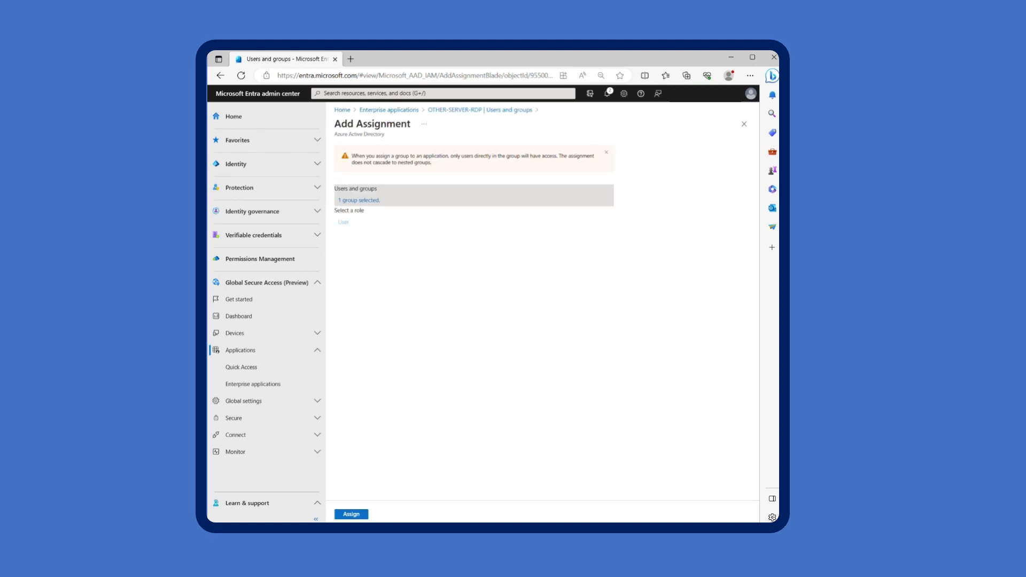
click(351, 514)
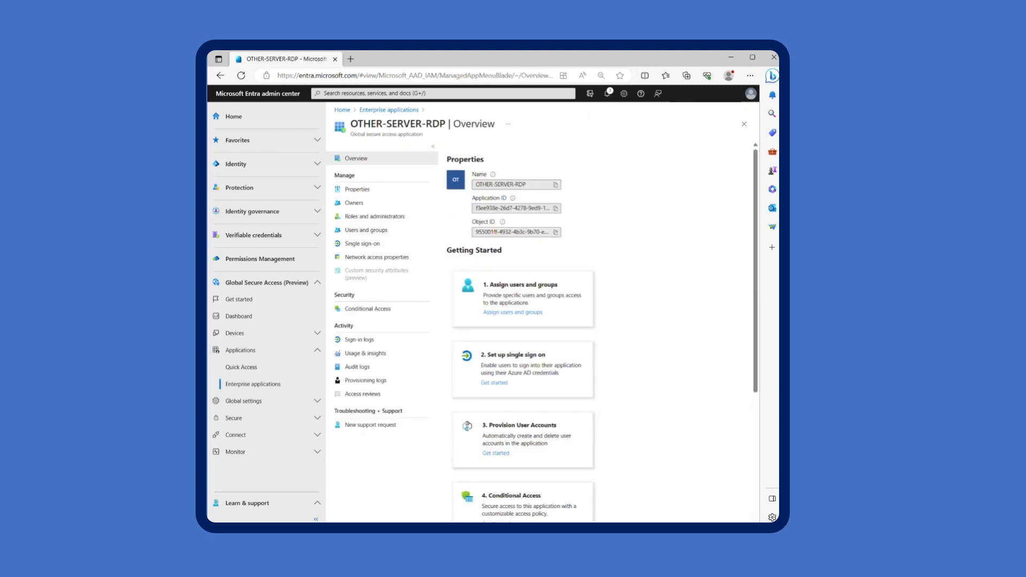
- Start a new Conditional Access policy from the OTHER-SERVER-RDP application and name it CA-RequireCompliant
click(368, 309)
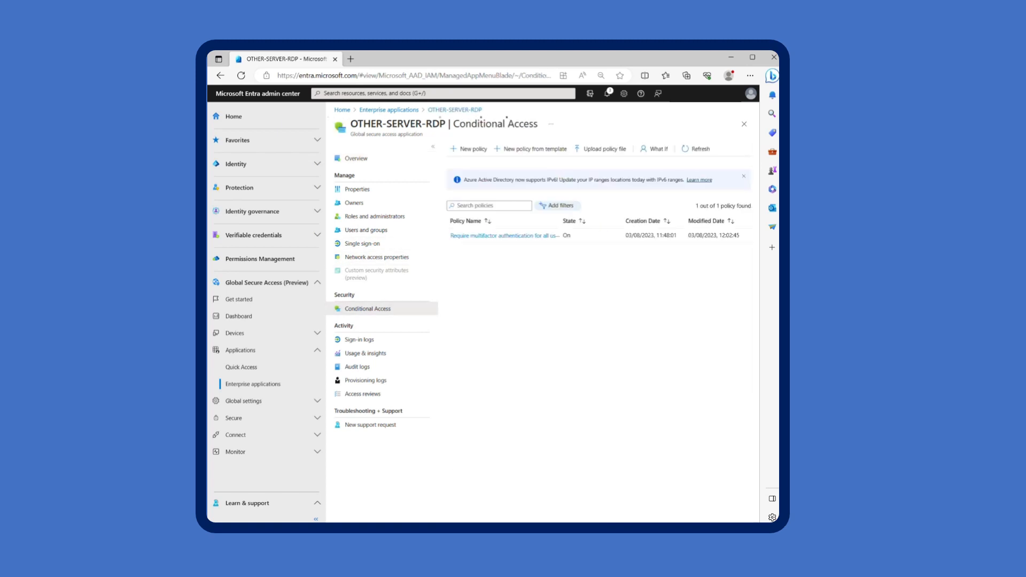
click(469, 149)
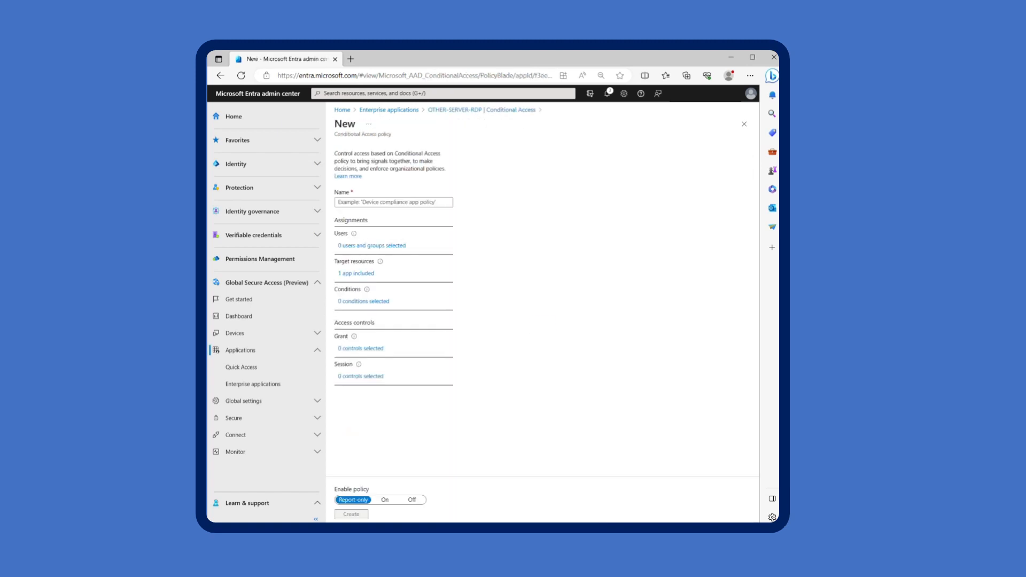
click(393, 202)
text(CA-)
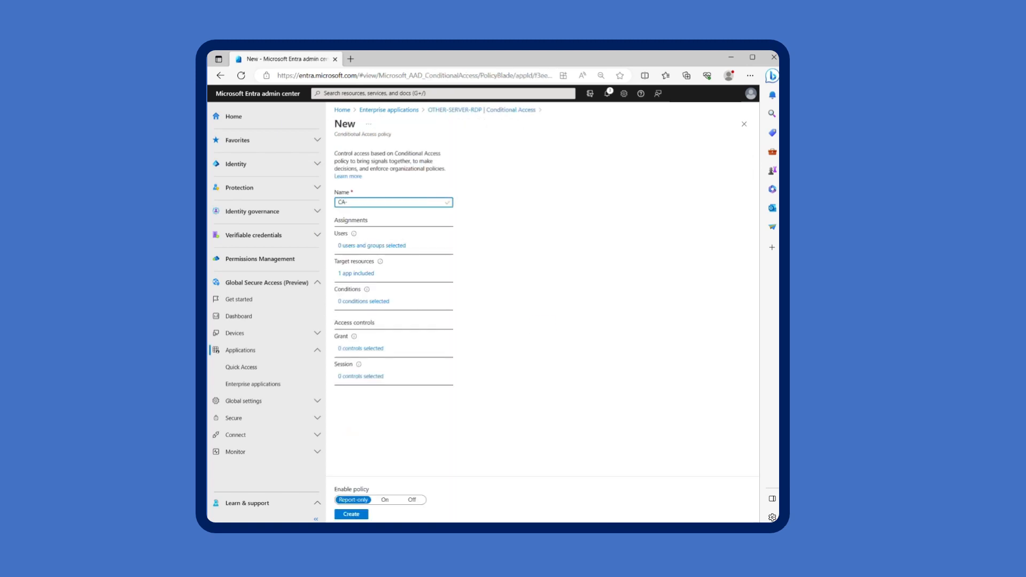
text(RequireCompliant)
- Include all users in the policy and check the application listed under its target resources
click(372, 246)
click(472, 222)
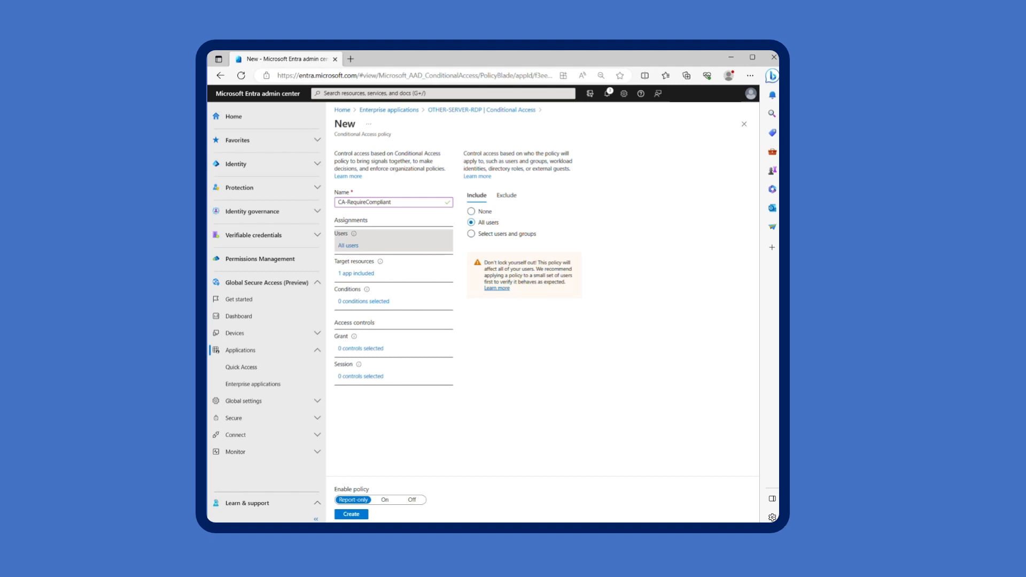
click(357, 273)
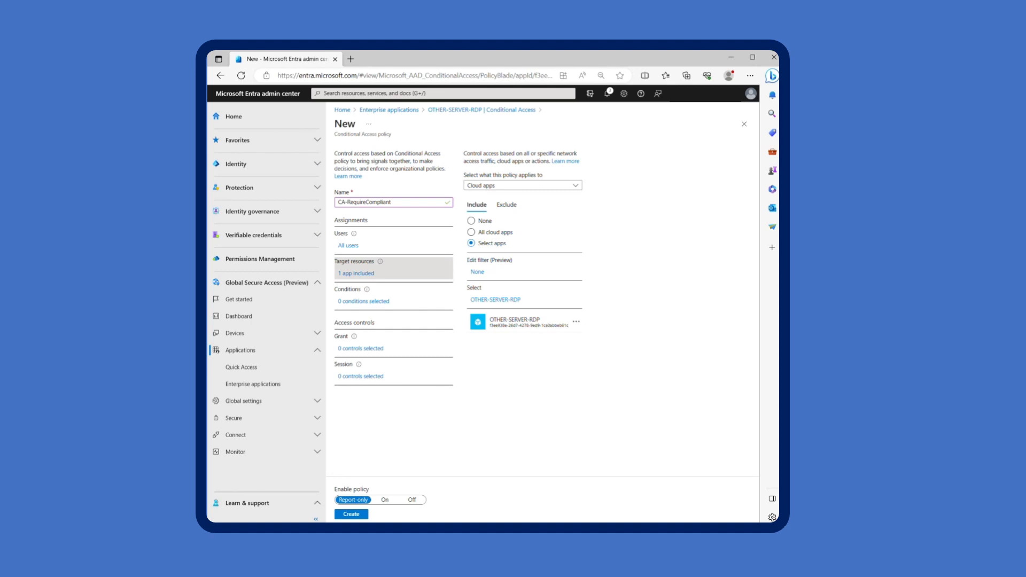
- Grant access only to devices marked as compliant, set the policy to On and create it
click(361, 348)
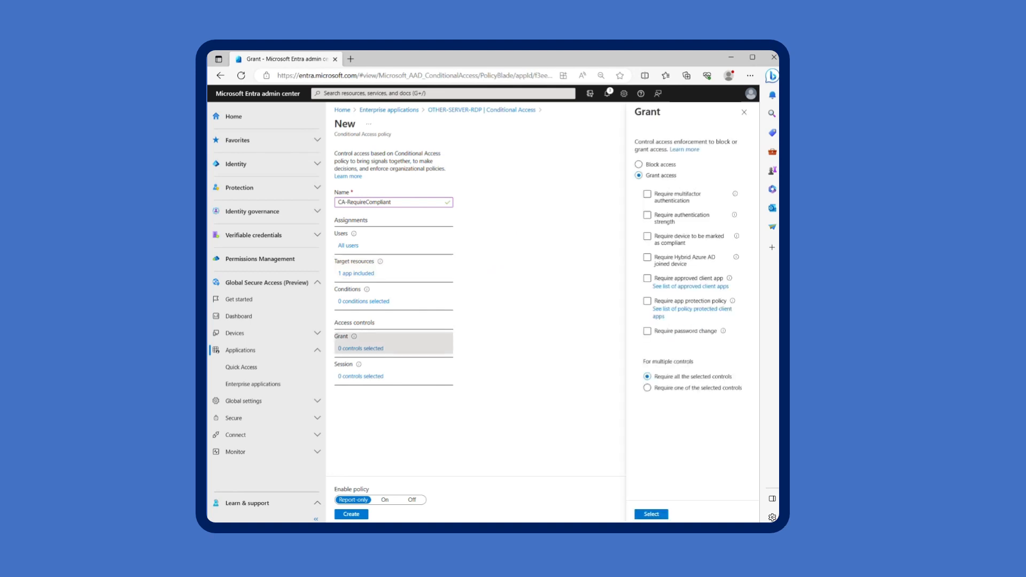
click(647, 236)
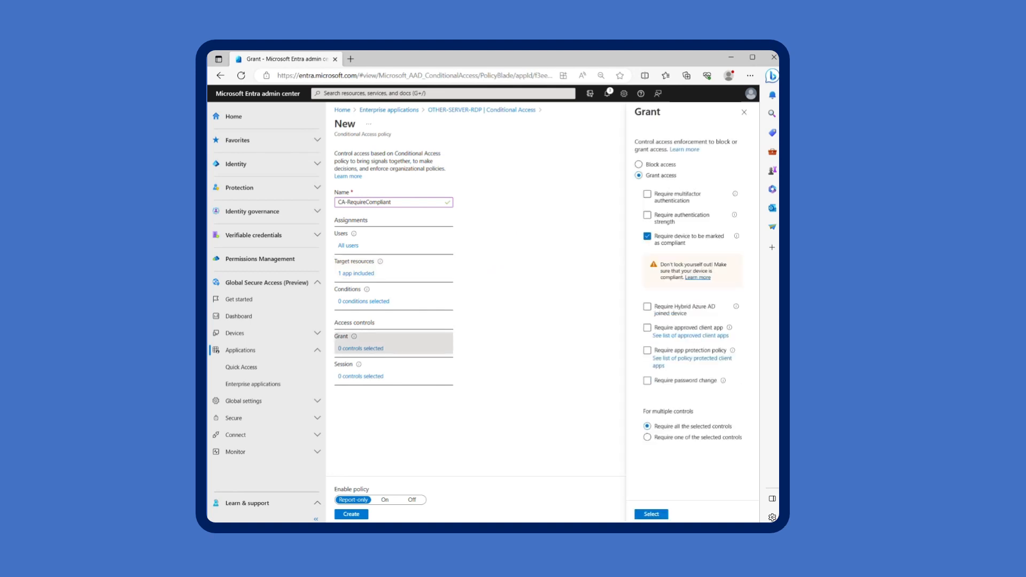
click(651, 514)
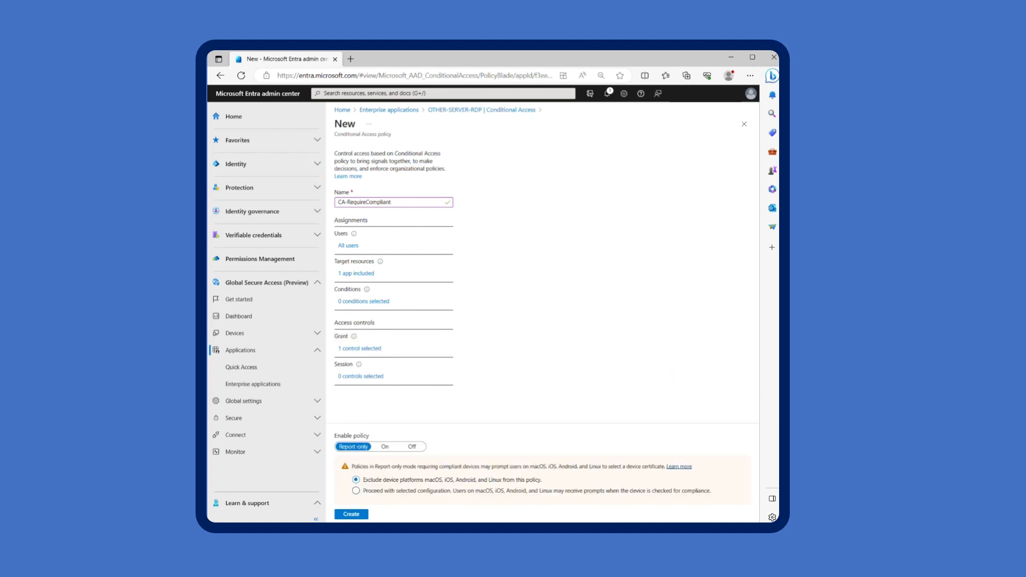
click(385, 447)
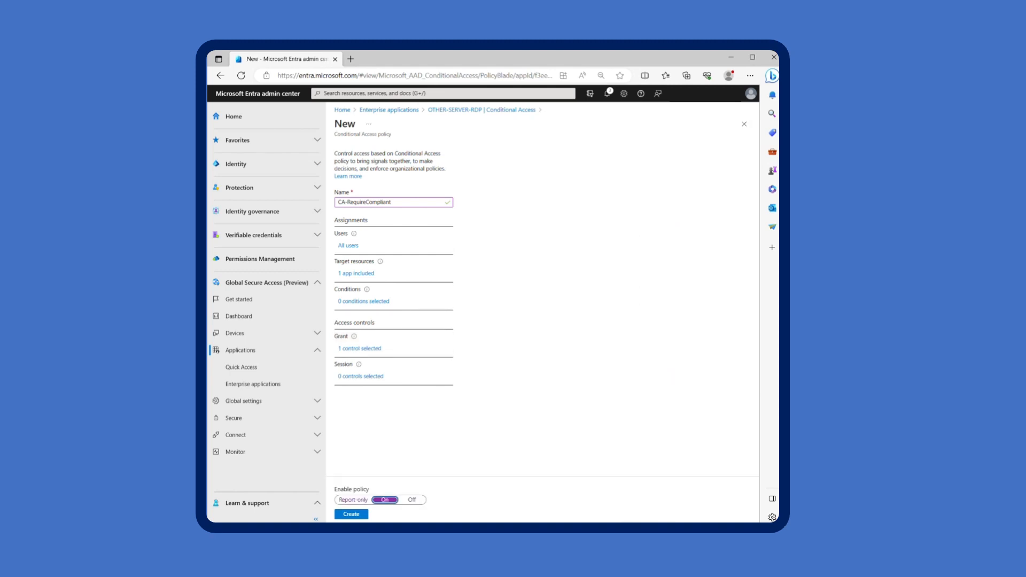
click(351, 514)
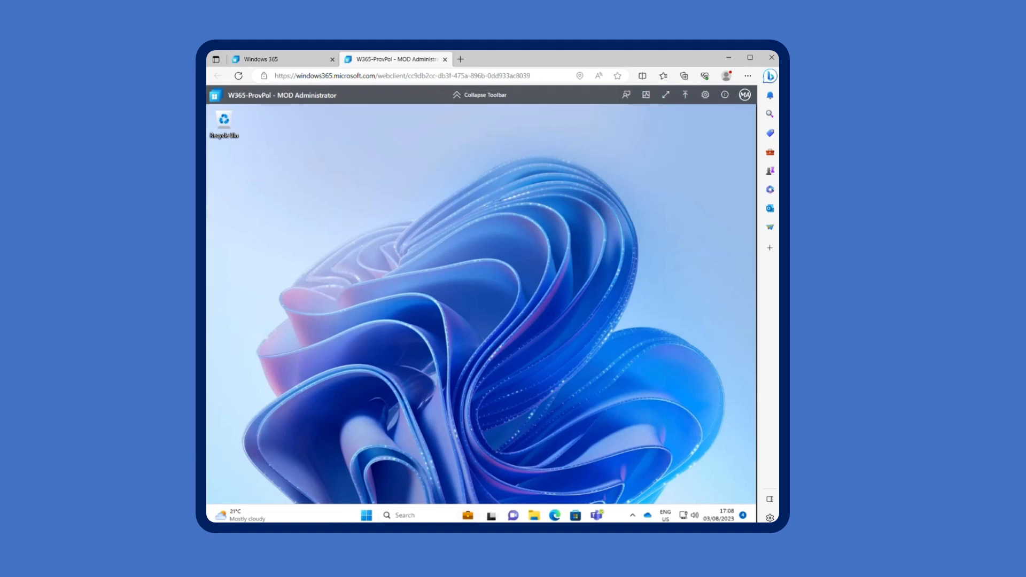
- On the Cloud PC, open Company Portal and check the access status of the device CPC-admin-0CMPK
click(366, 516)
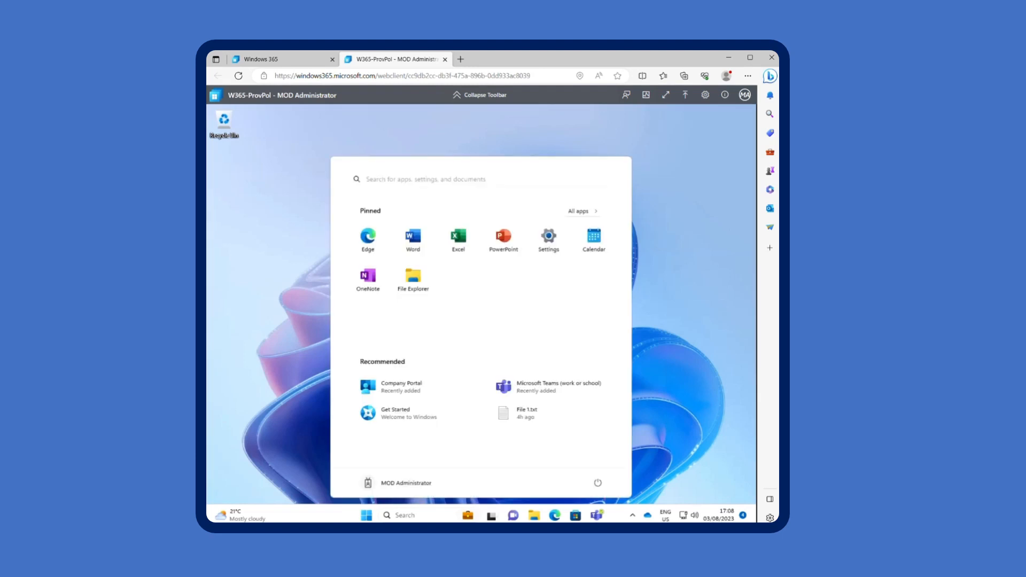
click(390, 386)
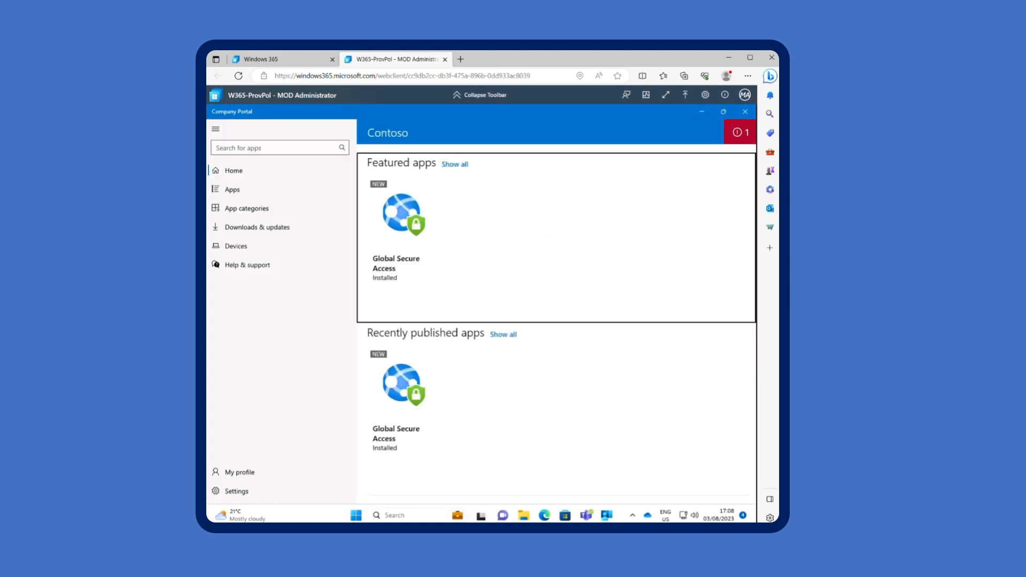
click(235, 246)
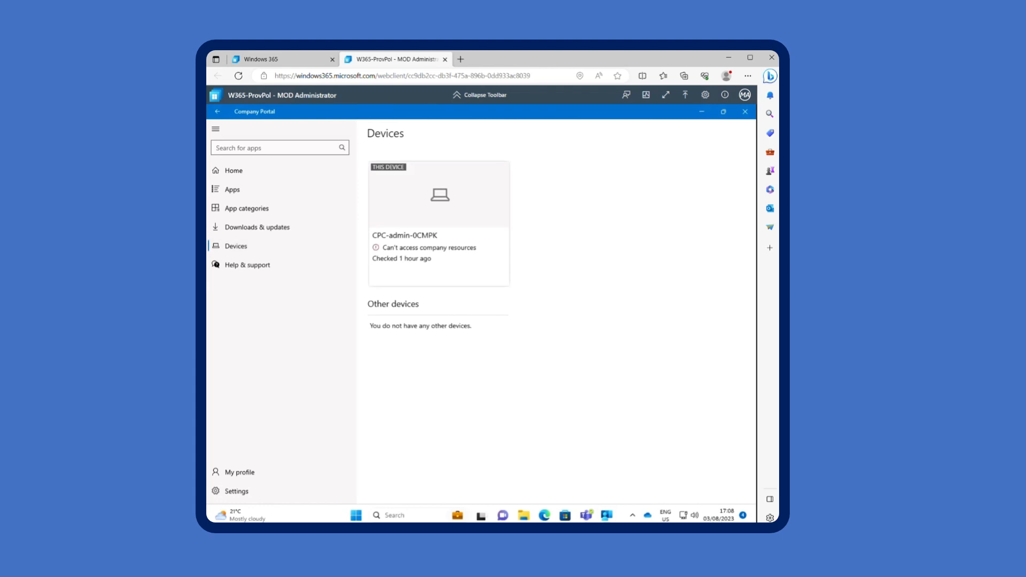
click(440, 247)
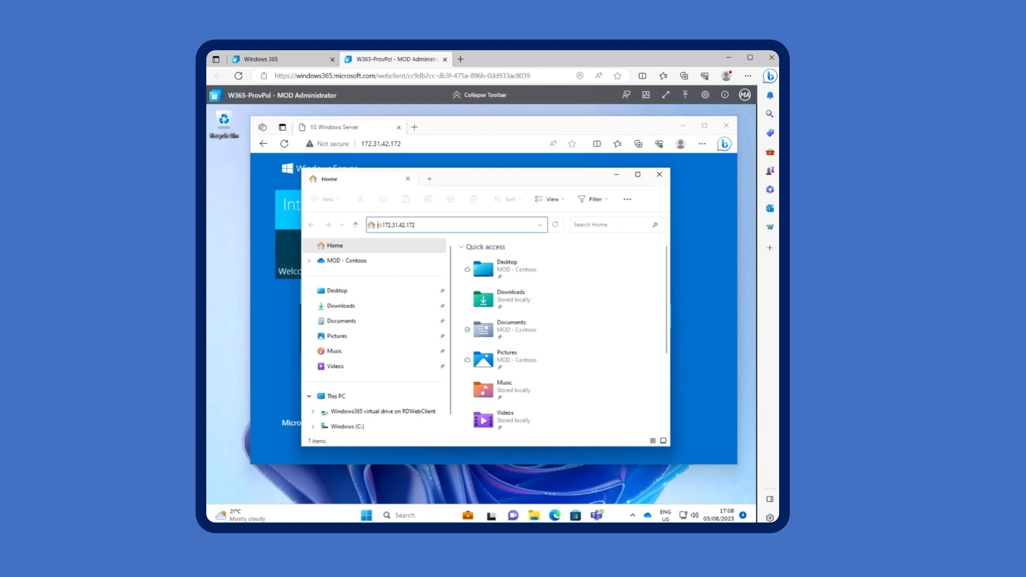
- Go to the network location \\172.31.42.172 in File Explorer
key(Return)
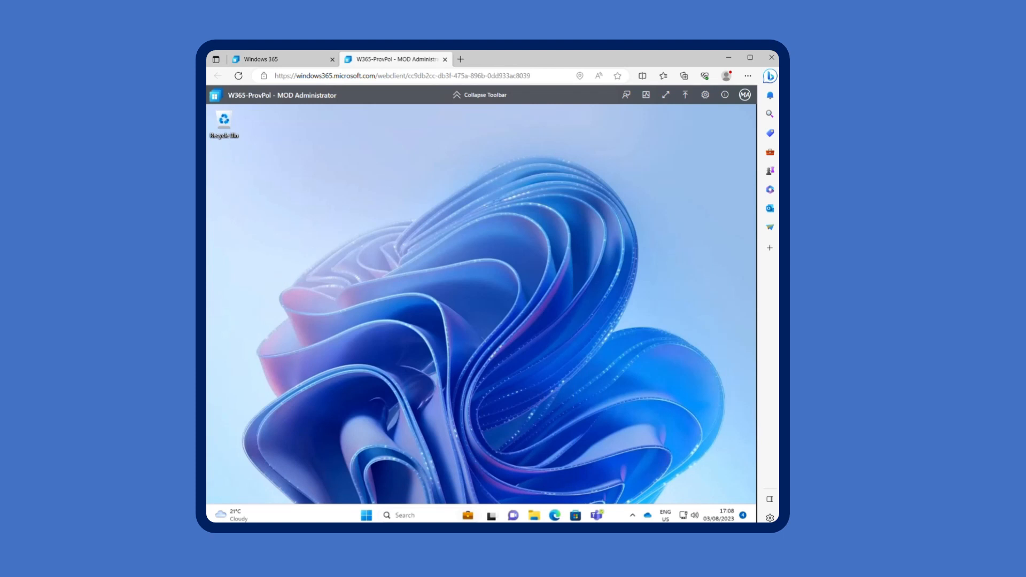
- Start a Remote Desktop connection to 172.31.46.171 and choose the administrator account connected to Windows for the private access sign-in
key(super)
text(mstsc)
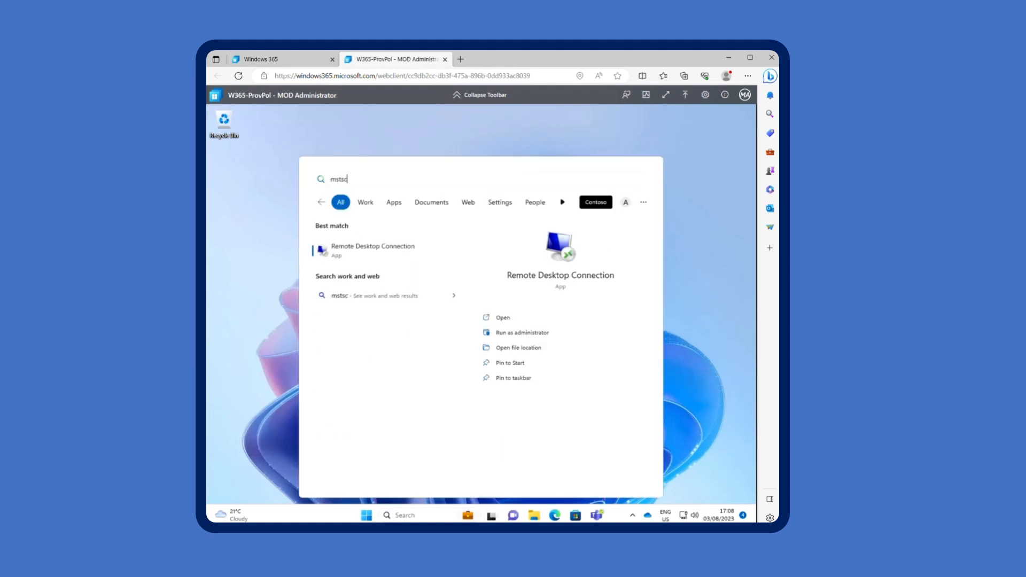
key(Return)
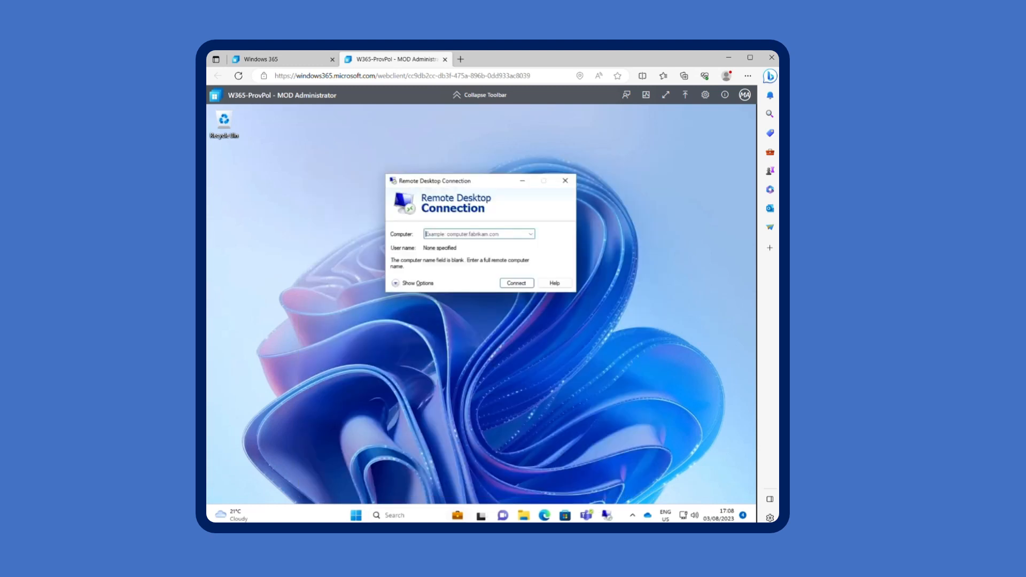
text(172.)
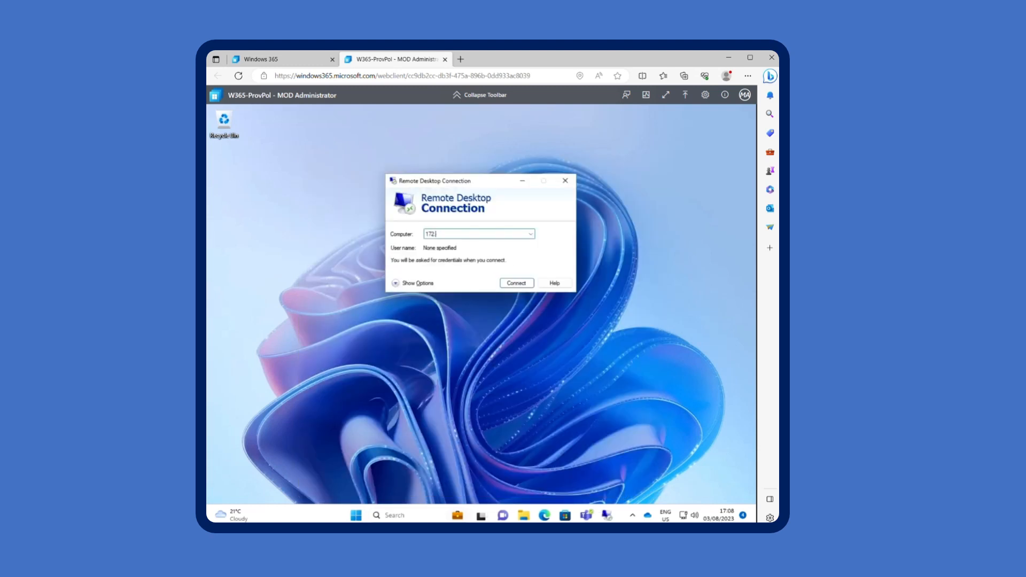
text(31.46.171)
key(Return)
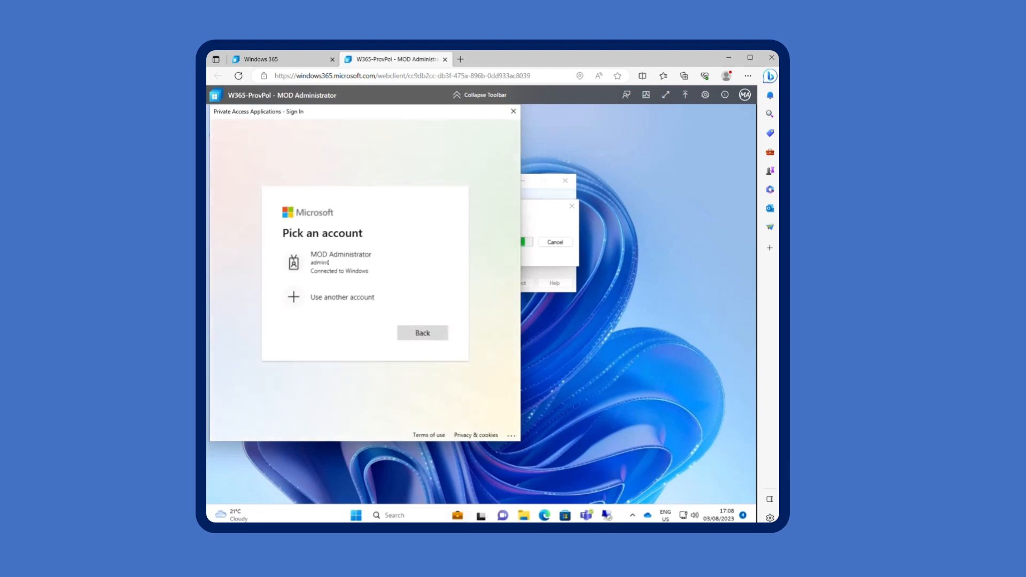
click(365, 262)
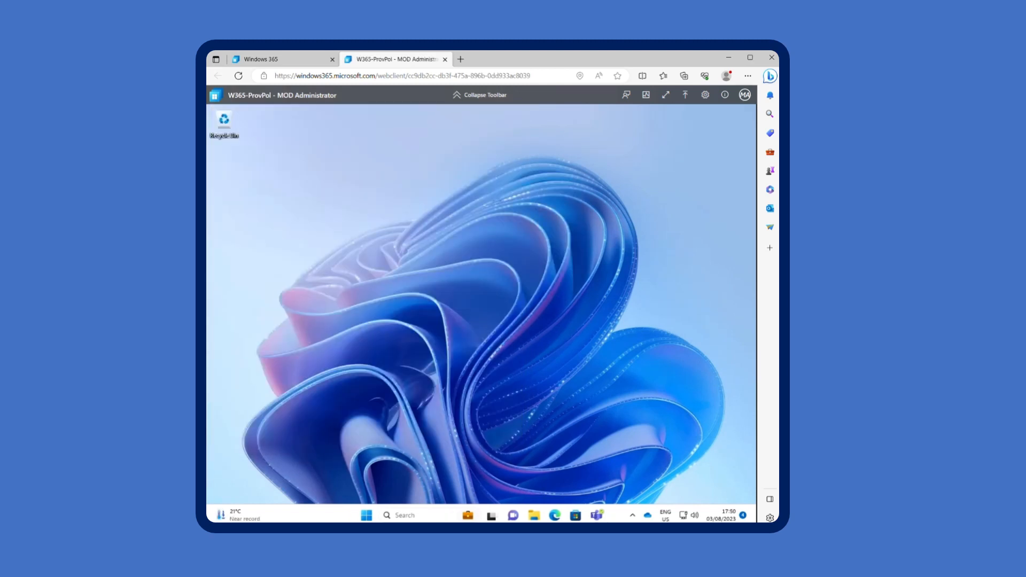
- Open Company Portal again, check the access status of the device CPC-admin-0CMPK and close the app
click(366, 515)
text(com)
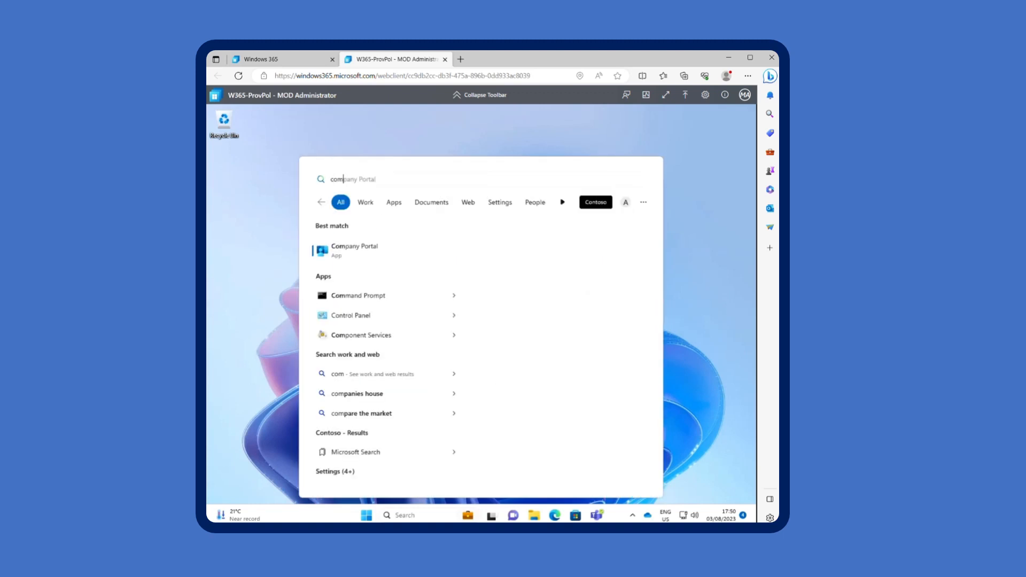
key(Return)
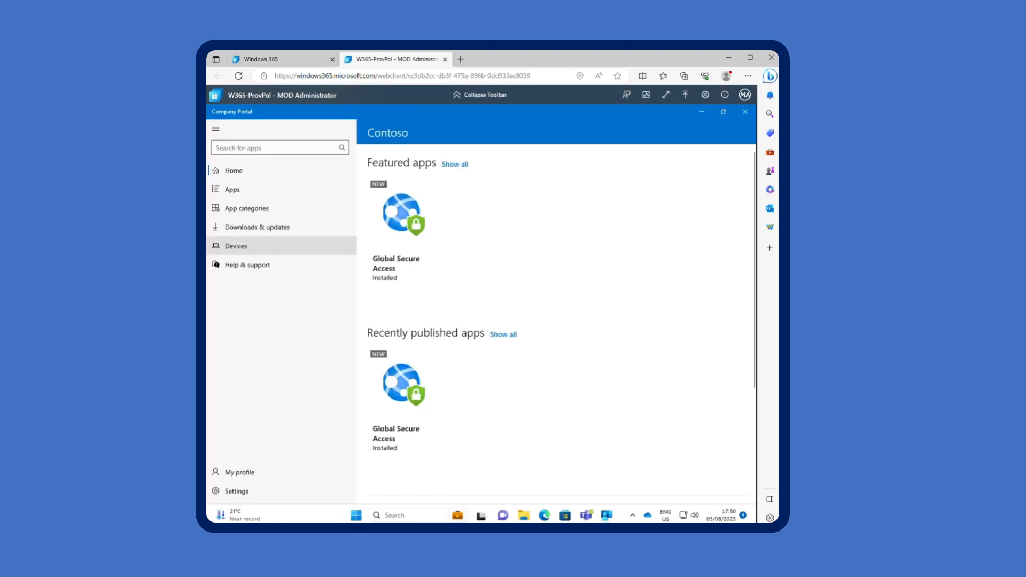
click(235, 245)
click(440, 224)
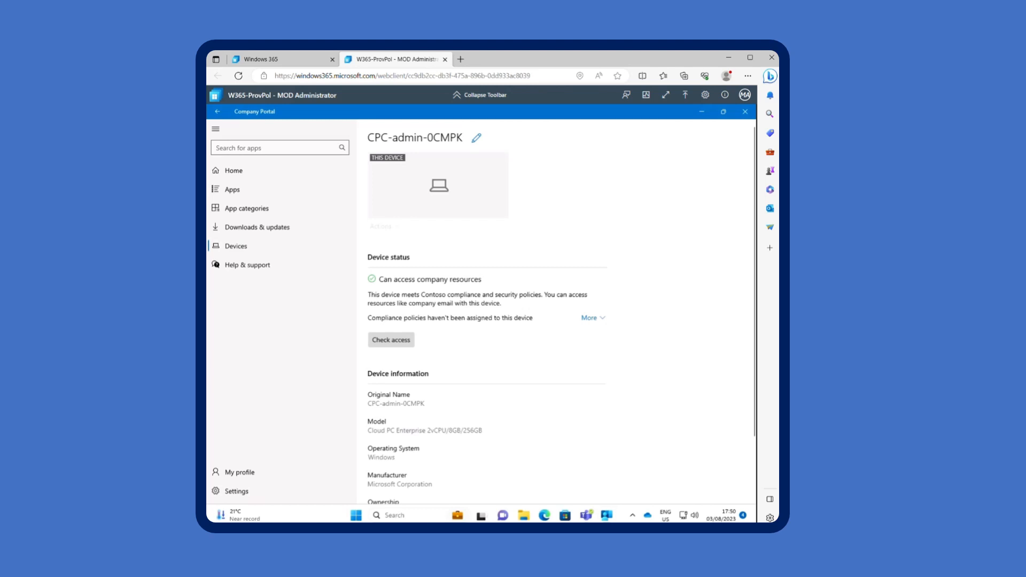
click(745, 111)
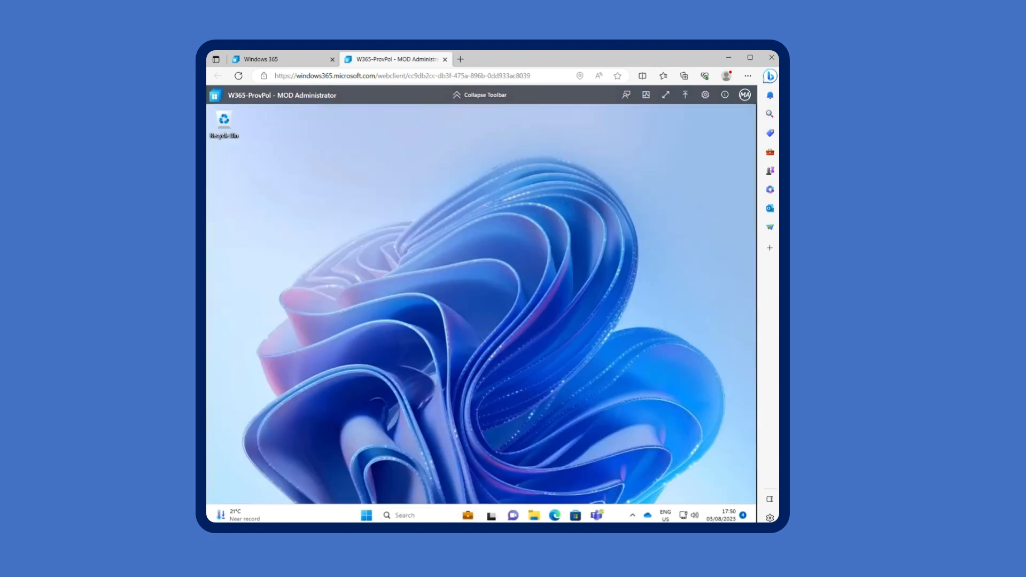
- Connect to 172.31.46.171 with Remote Desktop Connection and enter the server administrator's password
key(super)
text(mstsc)
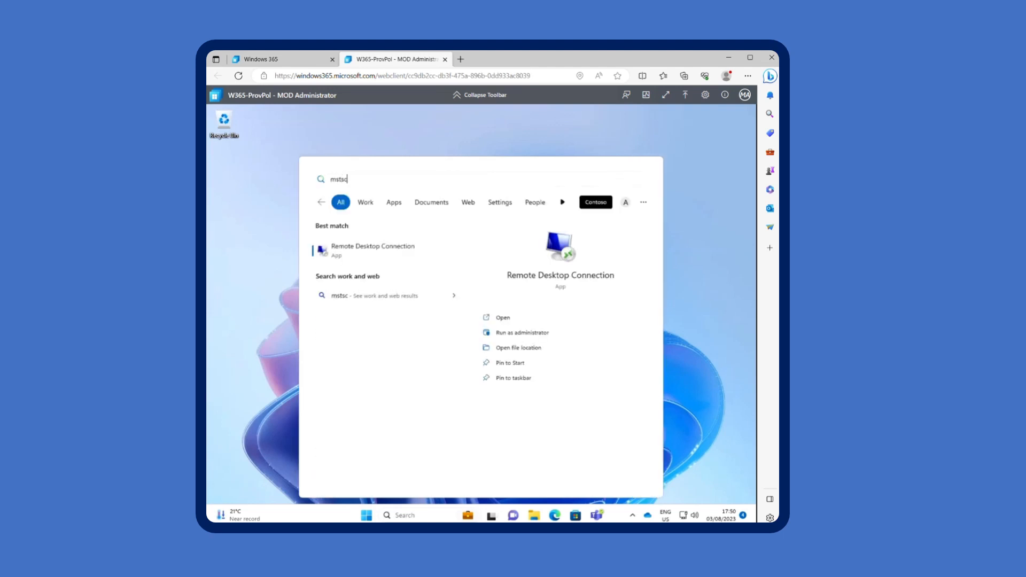
key(Return)
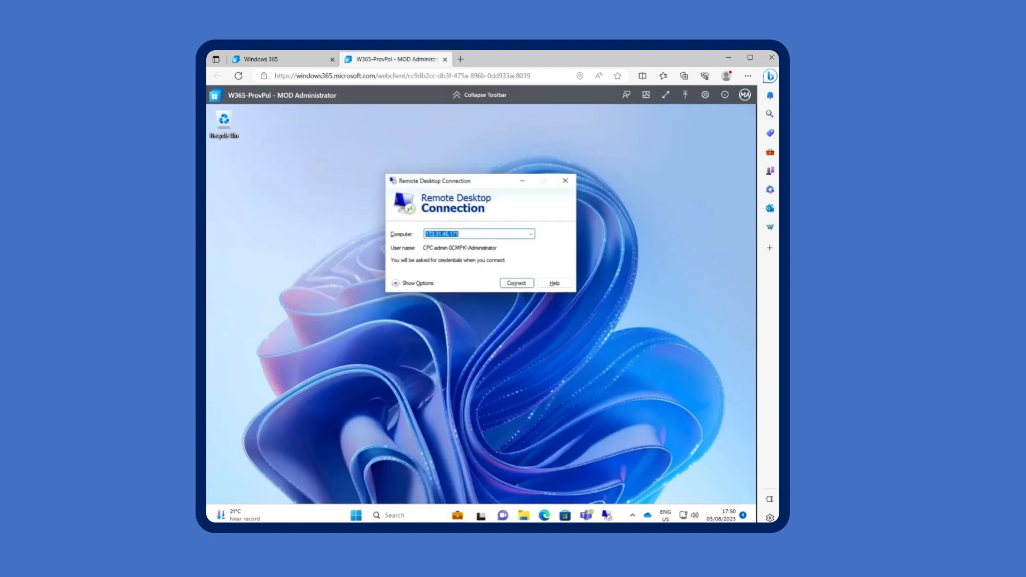
key(Return)
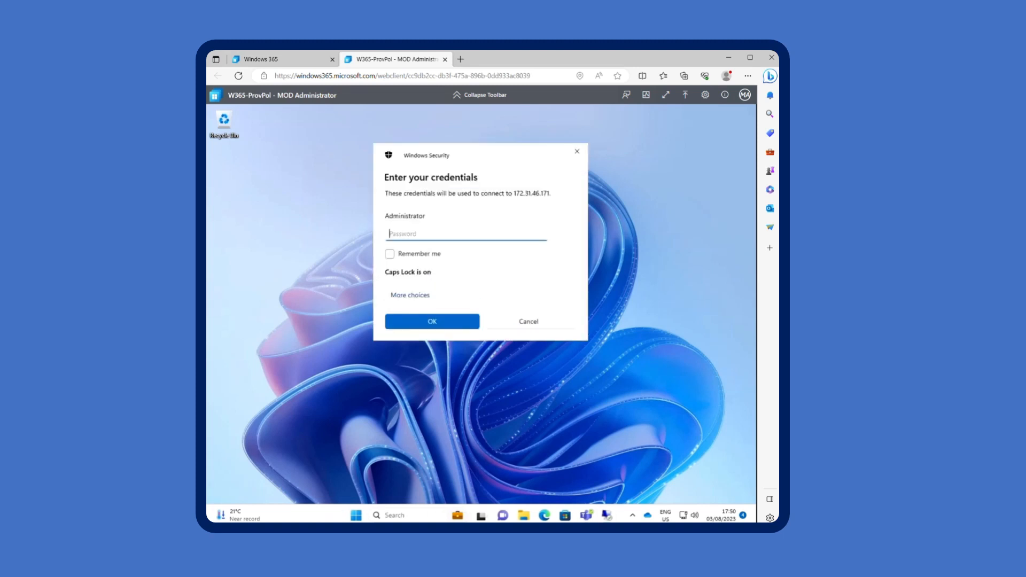
text(••••••••)
key(Return)
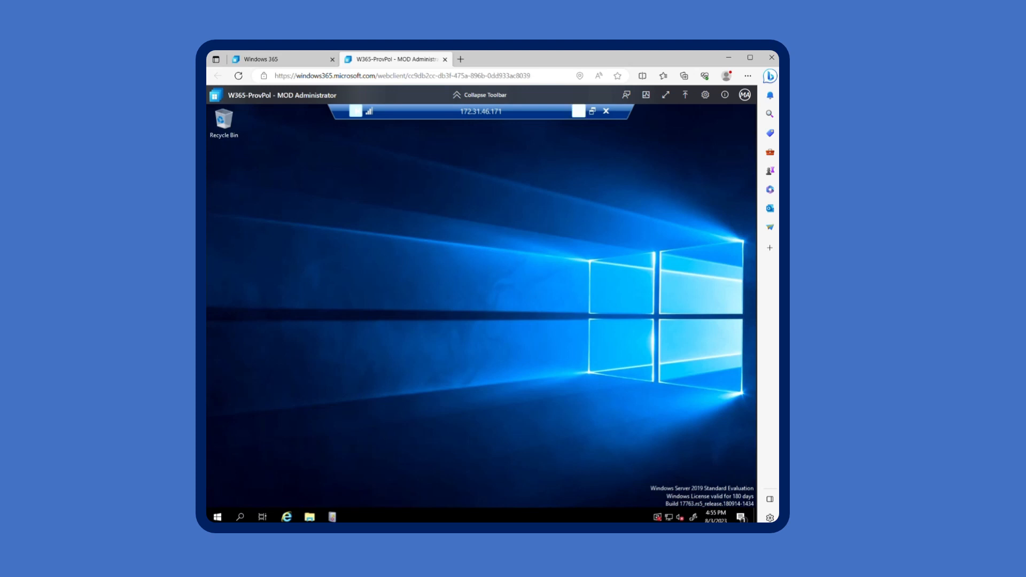
- Show the remote session in a movable window, reposition it and view the rest of the server's desktop
click(592, 111)
drag(481, 128, 510, 149)
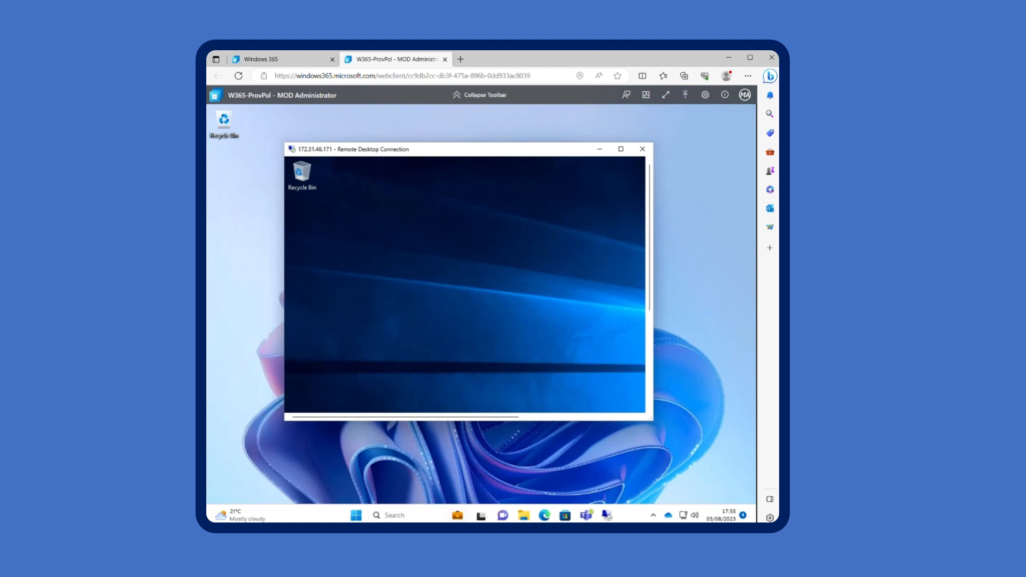
drag(649, 237, 650, 311)
drag(405, 417, 519, 417)
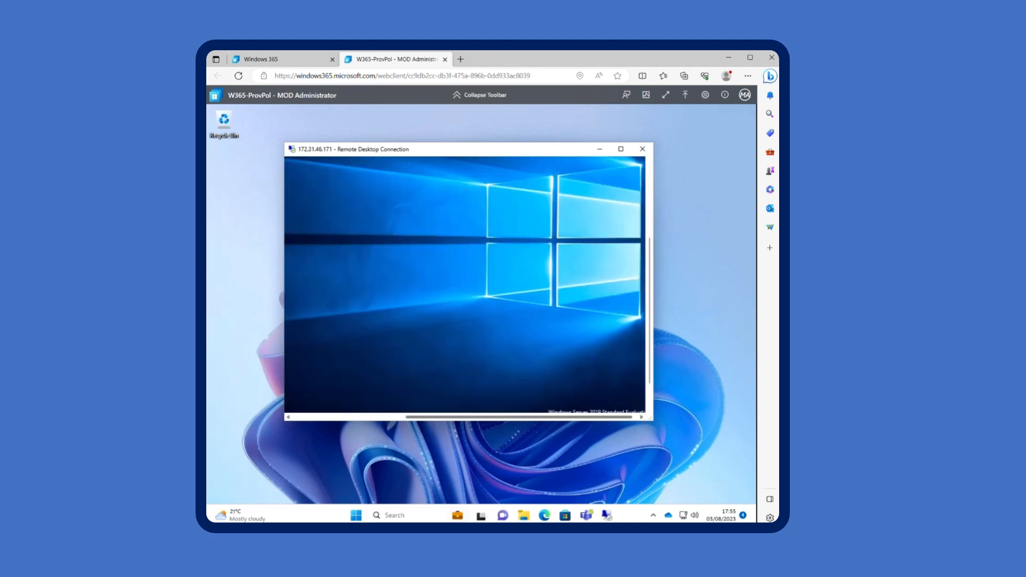